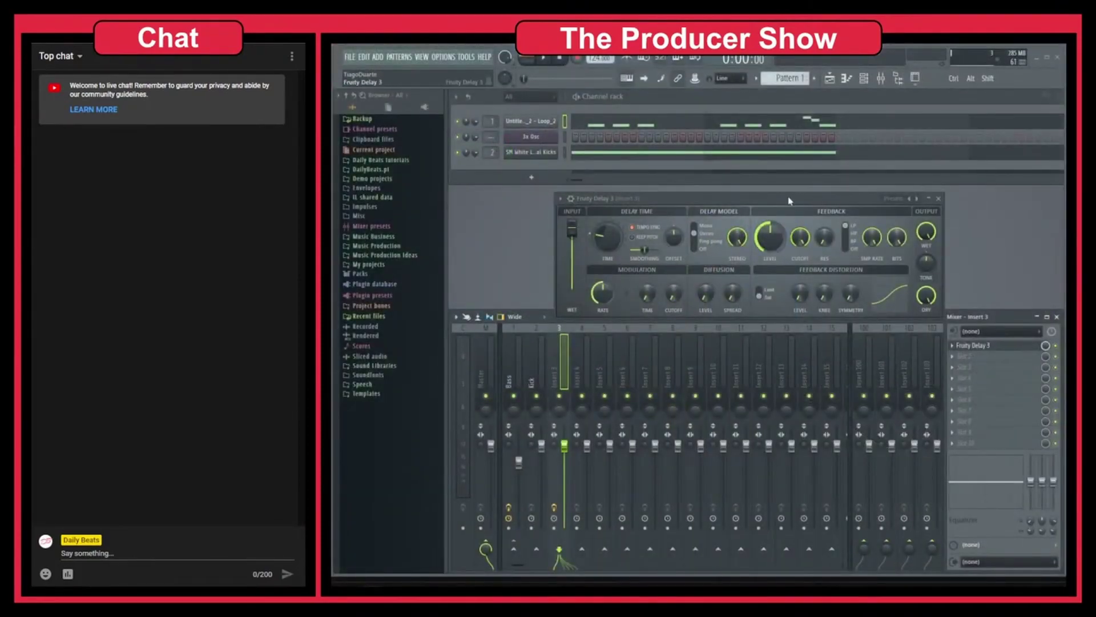
# Hide the mixer and browser, keep the channel rack open, and move the Fruity Delay 3 window below it.
pyautogui.moveTo(788, 198); pyautogui.dragTo(788, 196)
pyautogui.click(1057, 317)
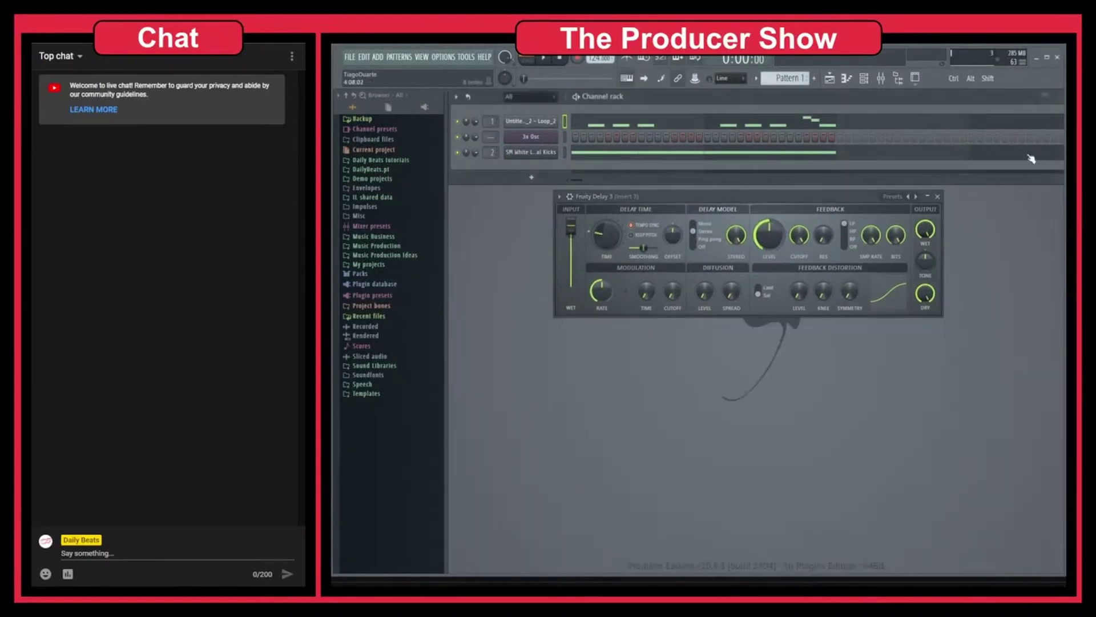
pyautogui.press('F6')
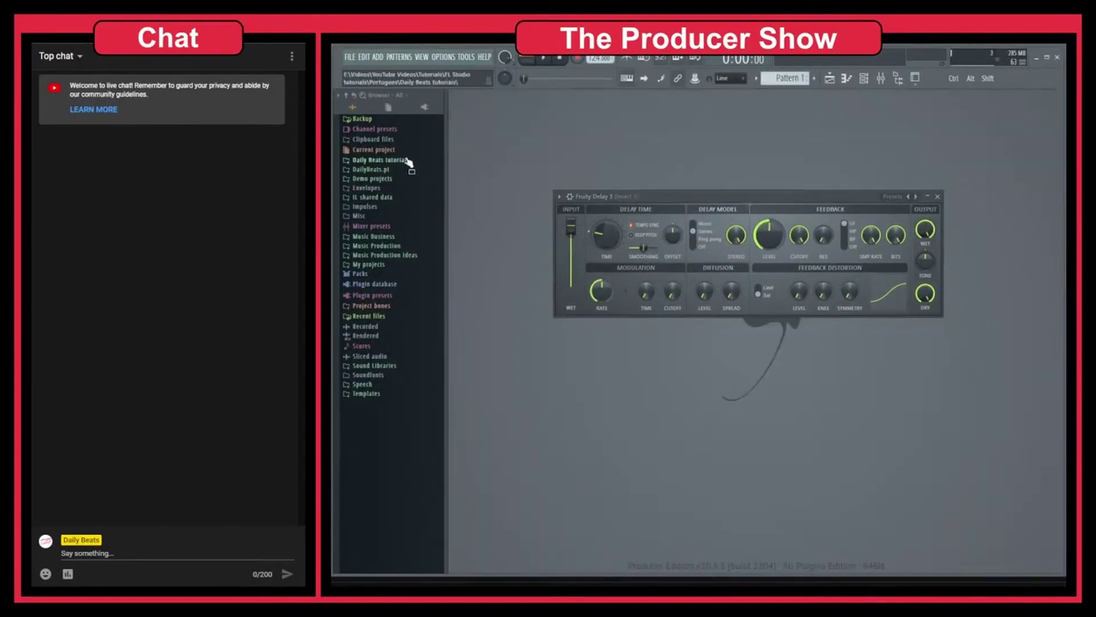
pyautogui.click(898, 84)
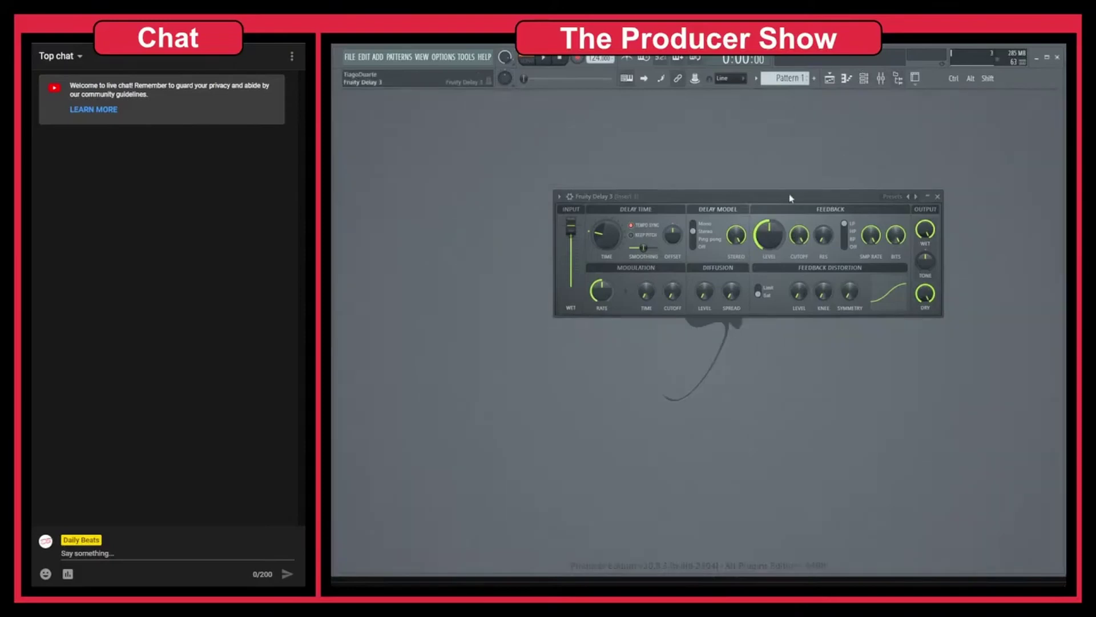
pyautogui.moveTo(770, 201); pyautogui.dragTo(663, 217)
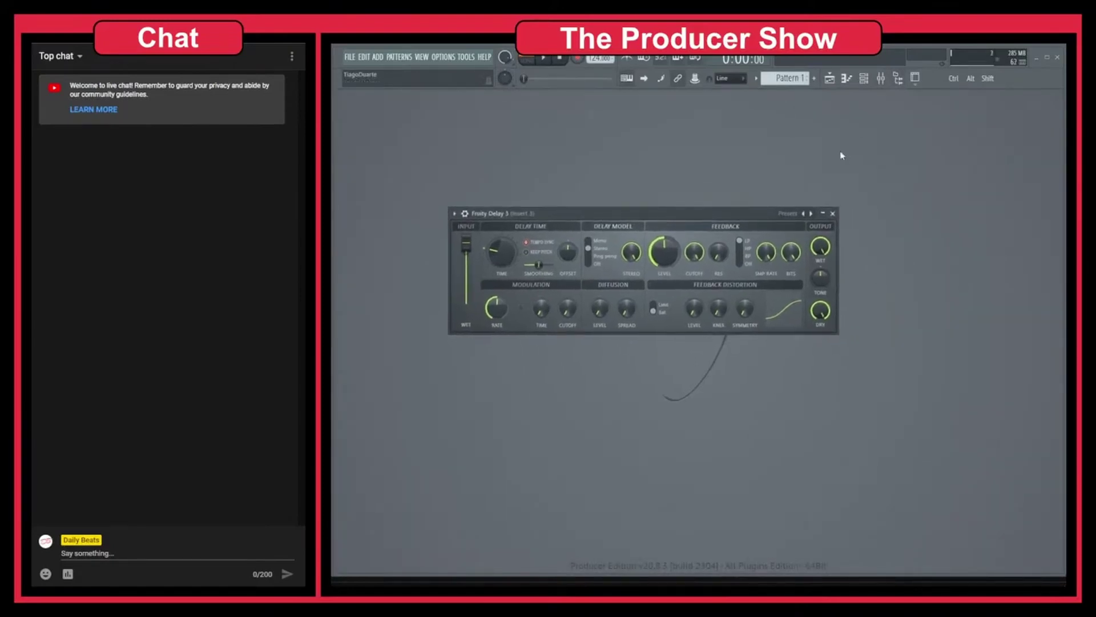
pyautogui.click(868, 84)
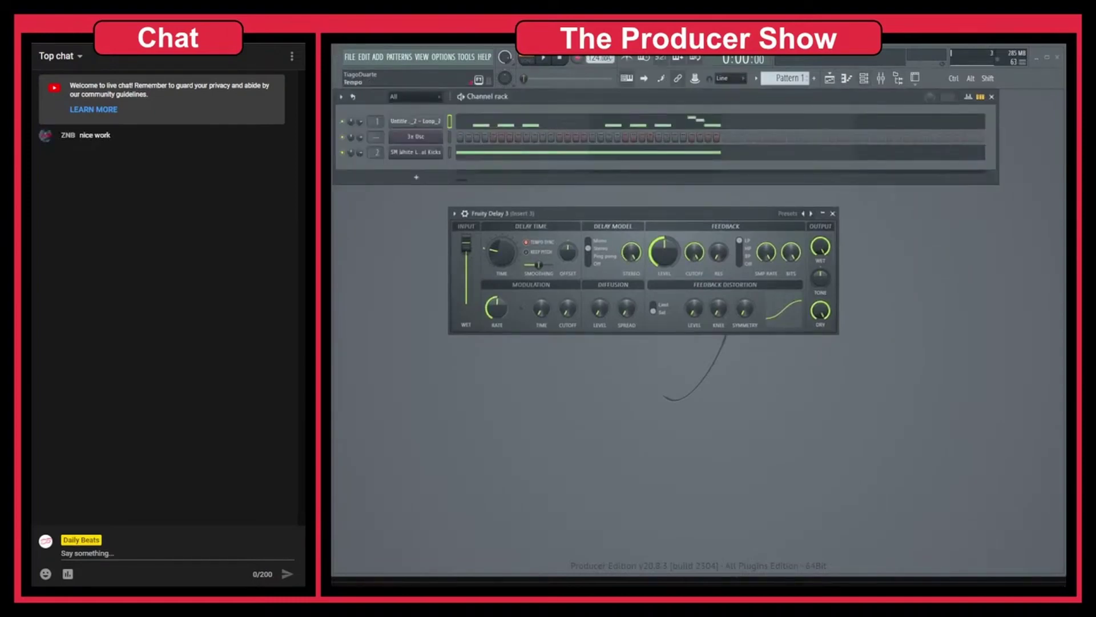
# Add Pattern 2 with an SM White Label - Minimal Kicks hit on its first step, and audition it.
pyautogui.click(814, 80)
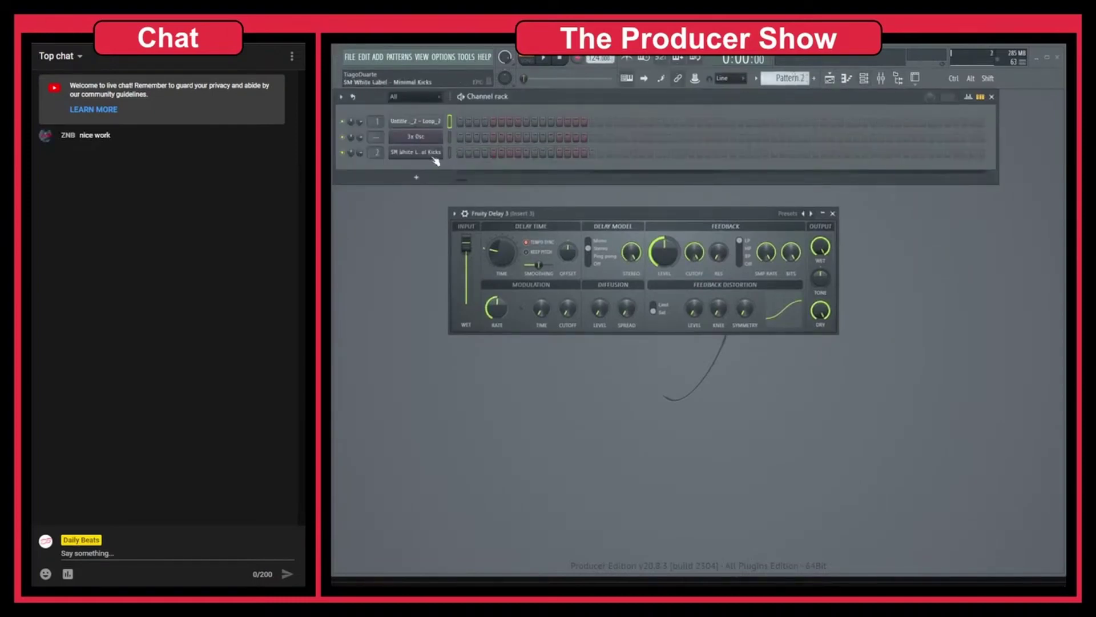
pyautogui.click(461, 153)
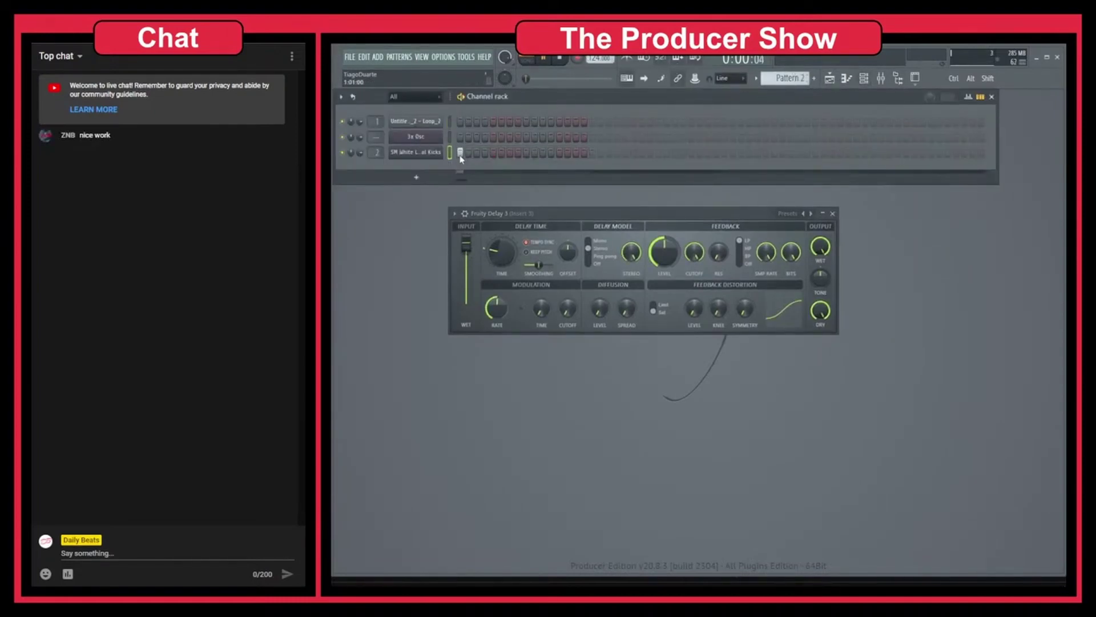
pyautogui.press('space')
# In the Minimal Kicks piano roll, move the pattern's note to the ms_kick_magenta row, and return to the channel rack.
pyautogui.rightClick(421, 152)
pyautogui.click(464, 155)
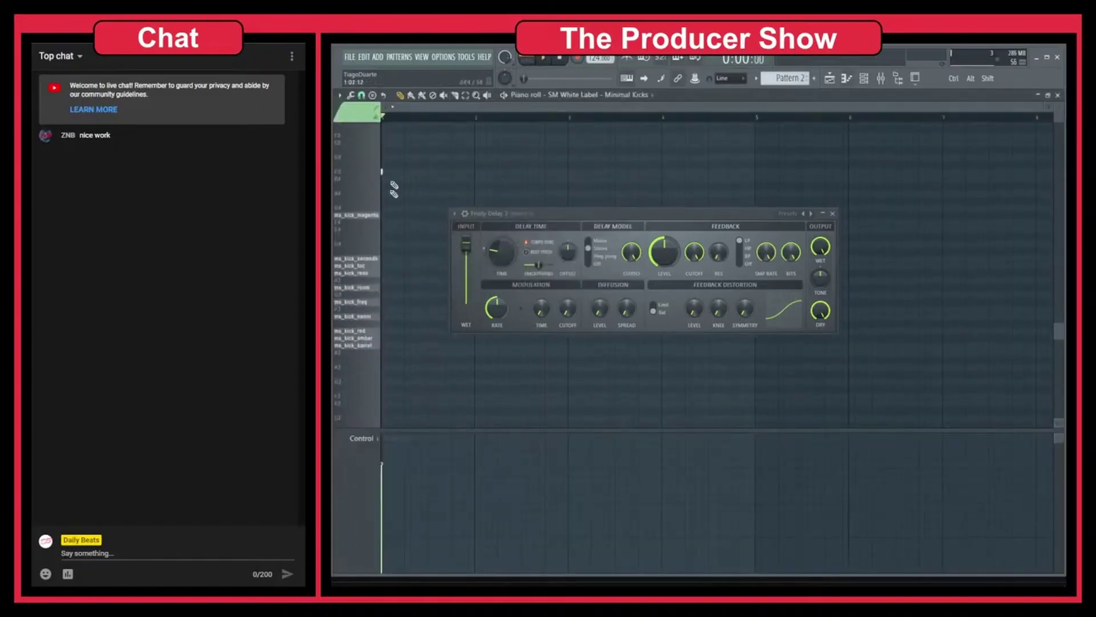
pyautogui.moveTo(382, 173); pyautogui.dragTo(380, 219)
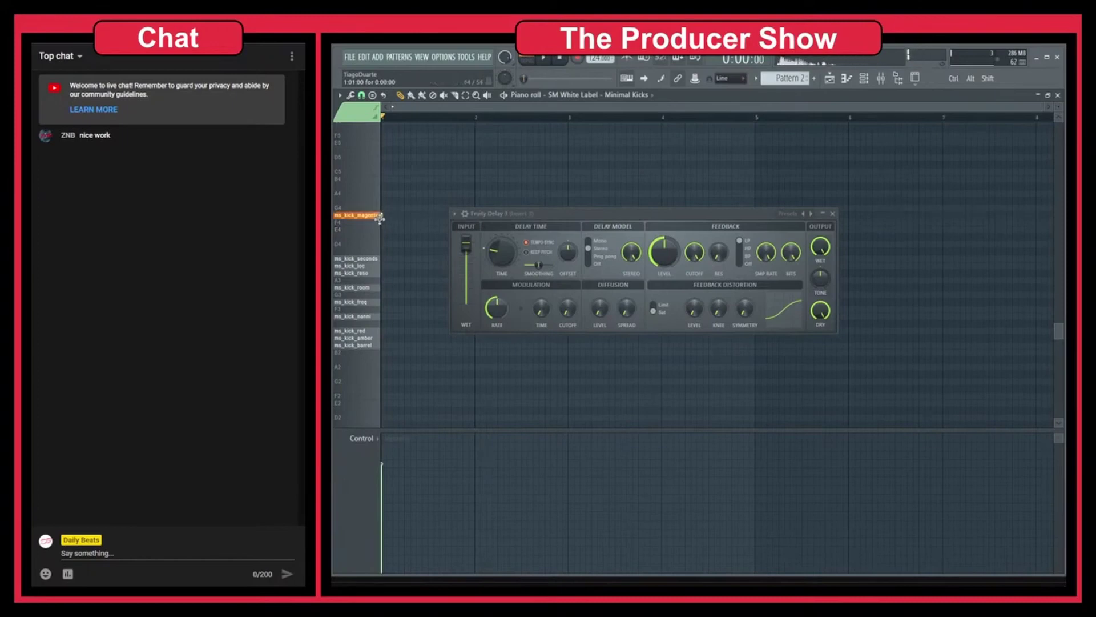
pyautogui.press('F7')
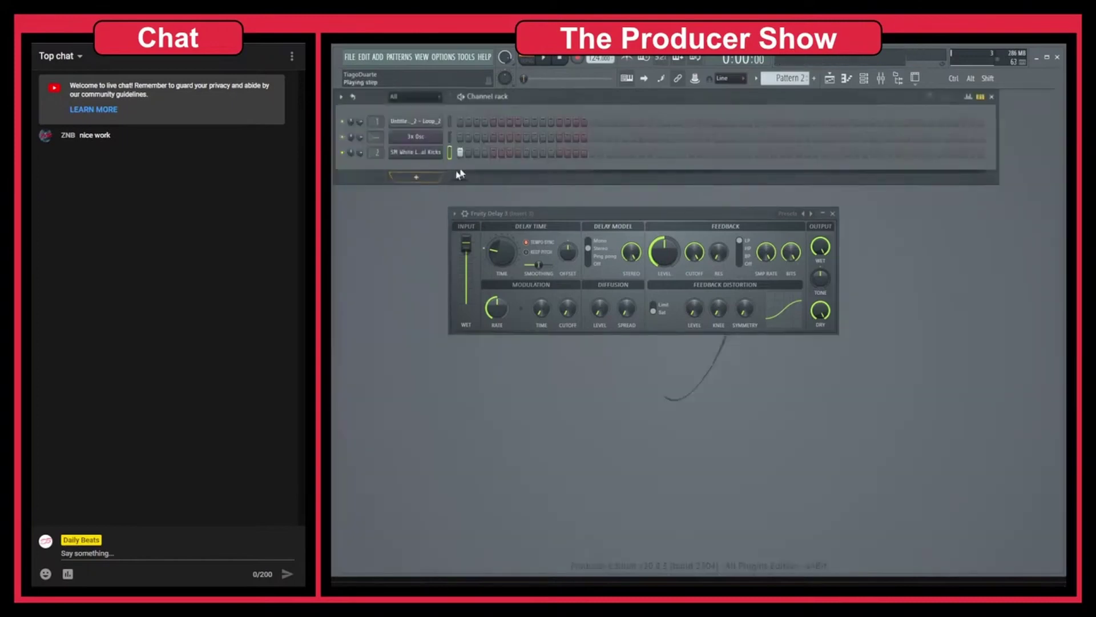
# Route the Minimal Kicks channel to mixer track 3 and lower the Insert 3 volume to about 79%.
pyautogui.click(888, 81)
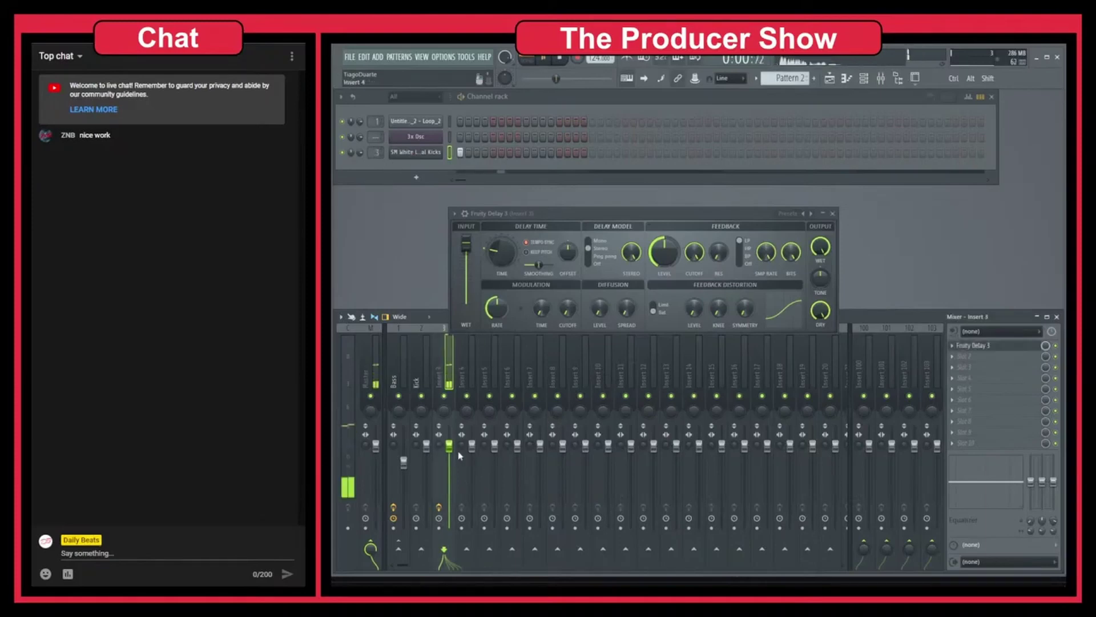
pyautogui.moveTo(455, 449); pyautogui.dragTo(455, 468)
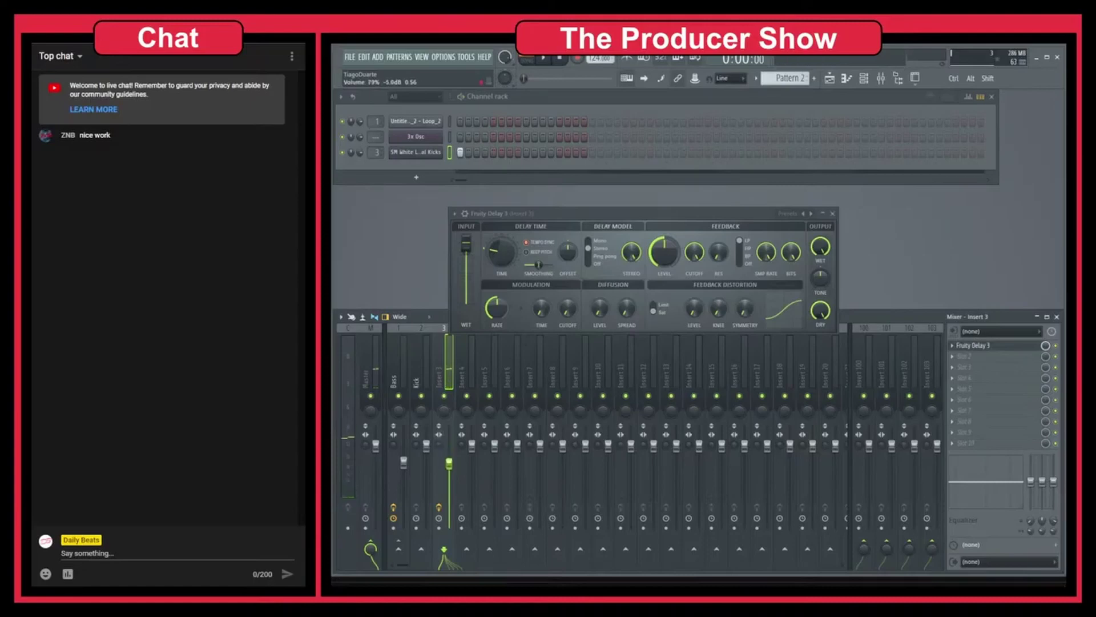
pyautogui.click(1057, 317)
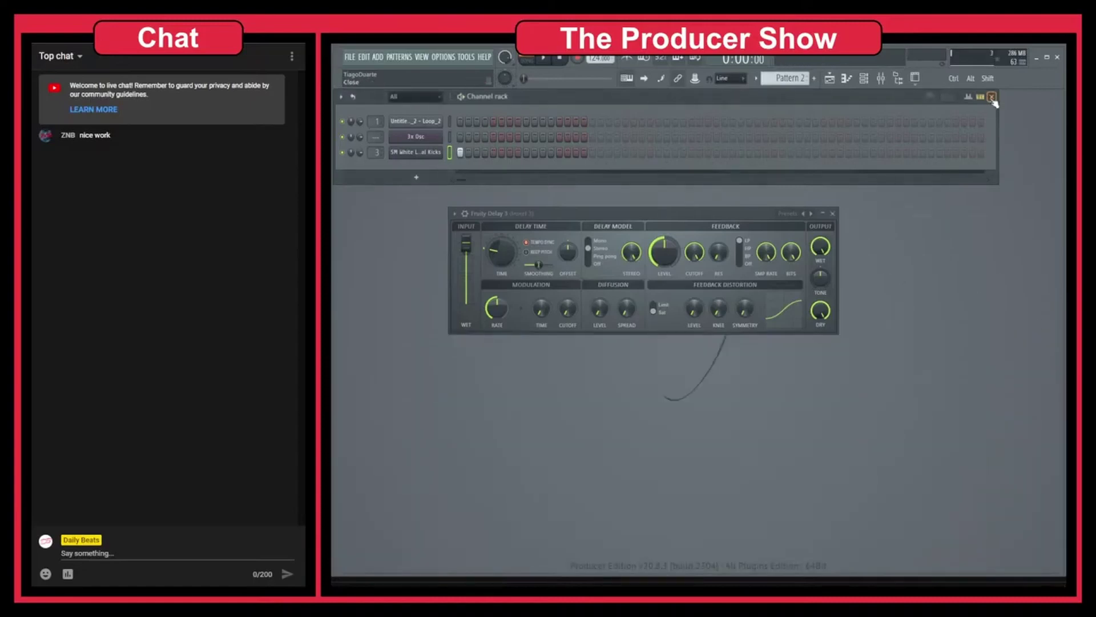
# Play the kick with Fruity Delay 3's input wet level at minimum, and restore the level to 100%.
pyautogui.moveTo(625, 218); pyautogui.dragTo(647, 231)
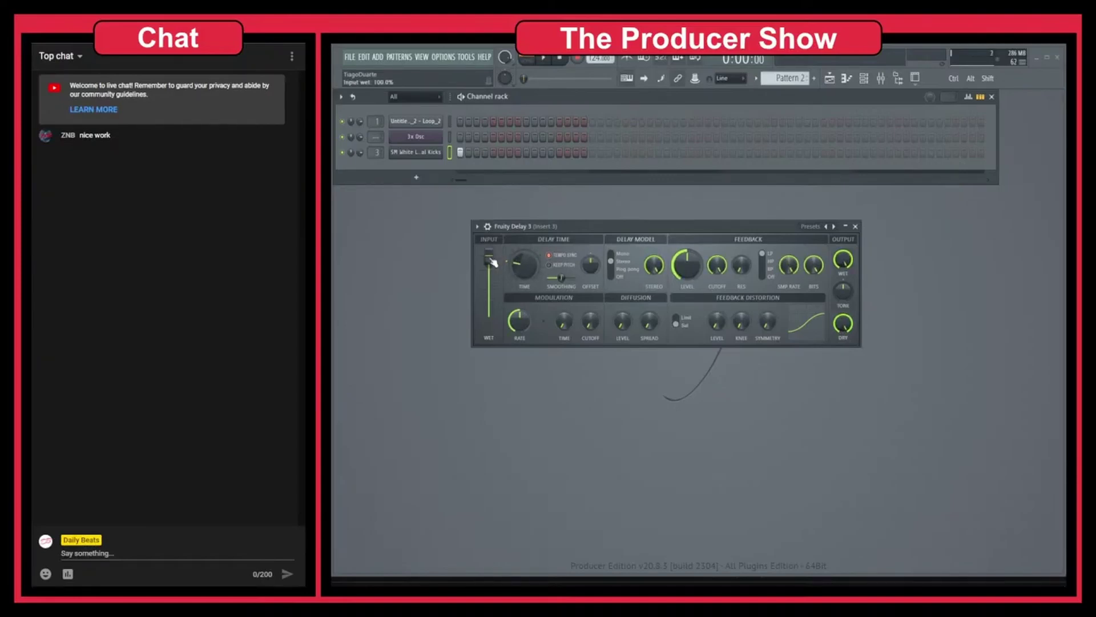
pyautogui.moveTo(492, 262); pyautogui.dragTo(489, 323)
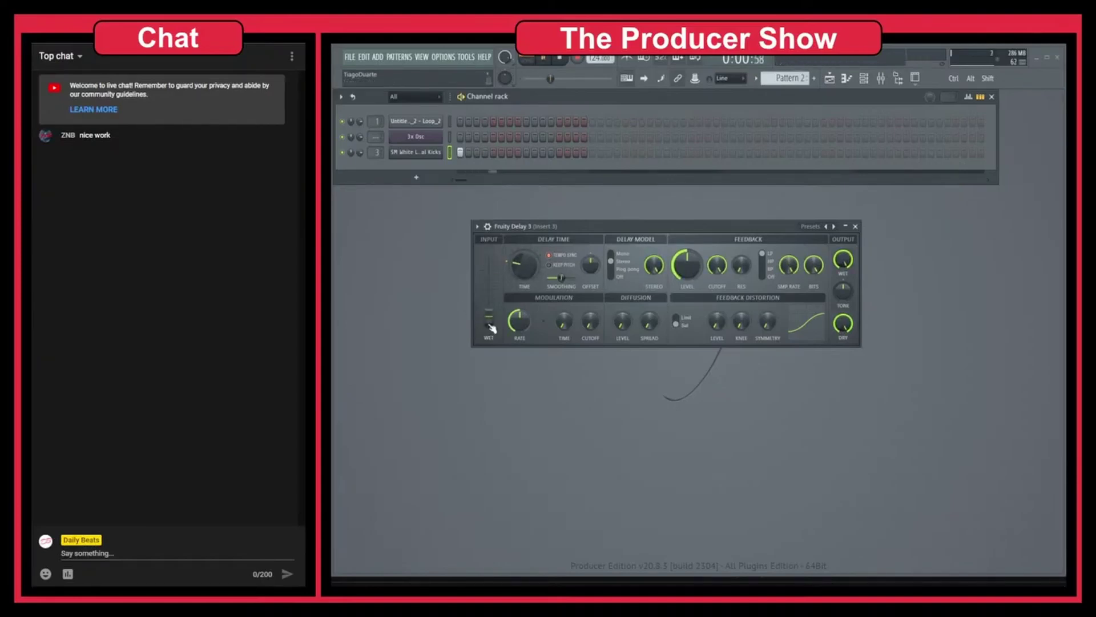
pyautogui.press('space')
pyautogui.moveTo(488, 319); pyautogui.dragTo(491, 258)
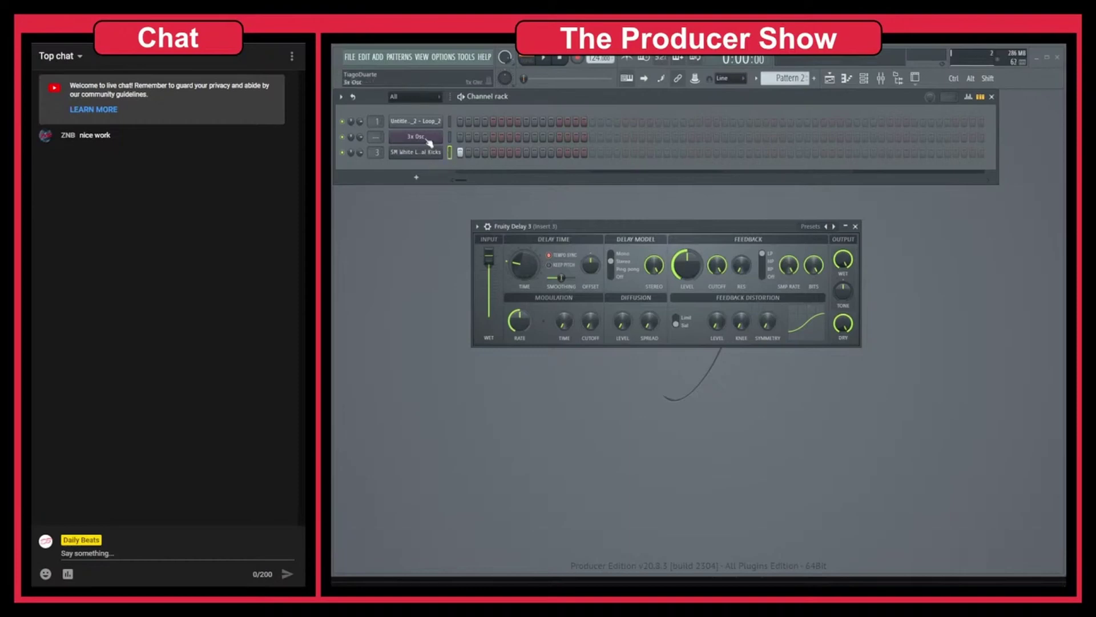
# Turn the delay's input wet to minimum and add seven evenly spaced ms_kick_magenta notes after the first in bar 1.
pyautogui.moveTo(489, 257); pyautogui.dragTo(490, 321)
pyautogui.rightClick(425, 161)
pyautogui.click(462, 152)
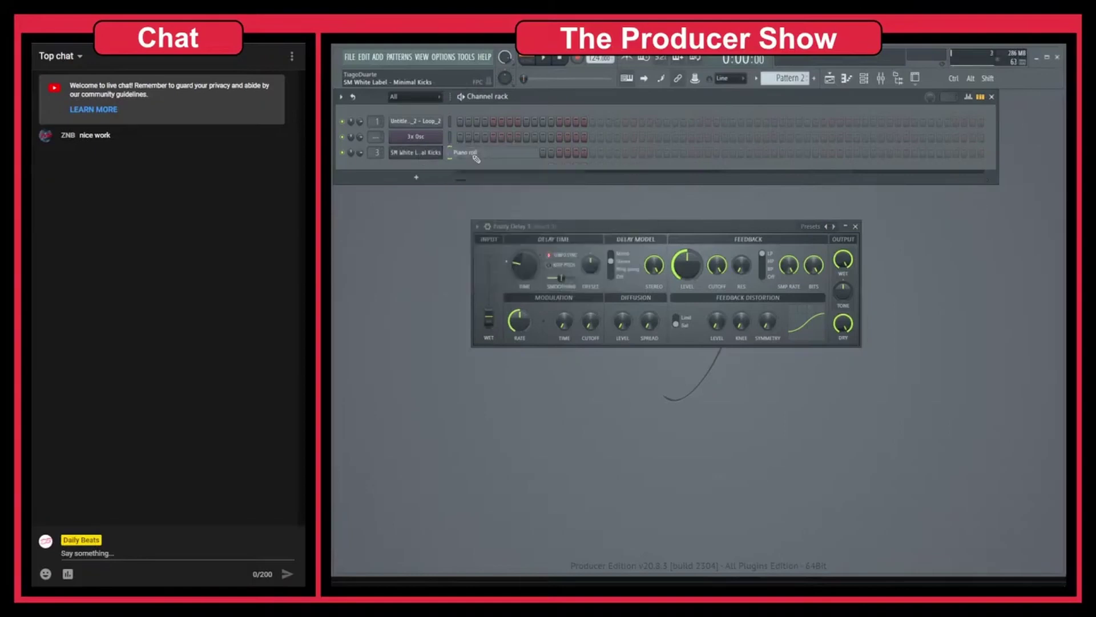
pyautogui.moveTo(555, 231); pyautogui.dragTo(557, 327)
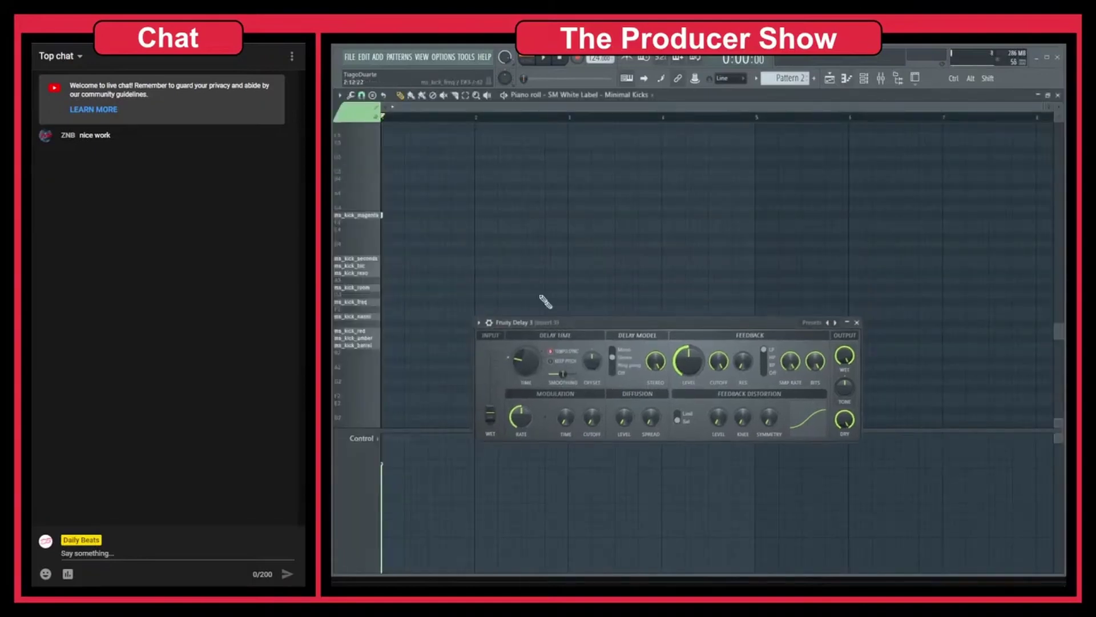
pyautogui.click(395, 215)
pyautogui.click(406, 216)
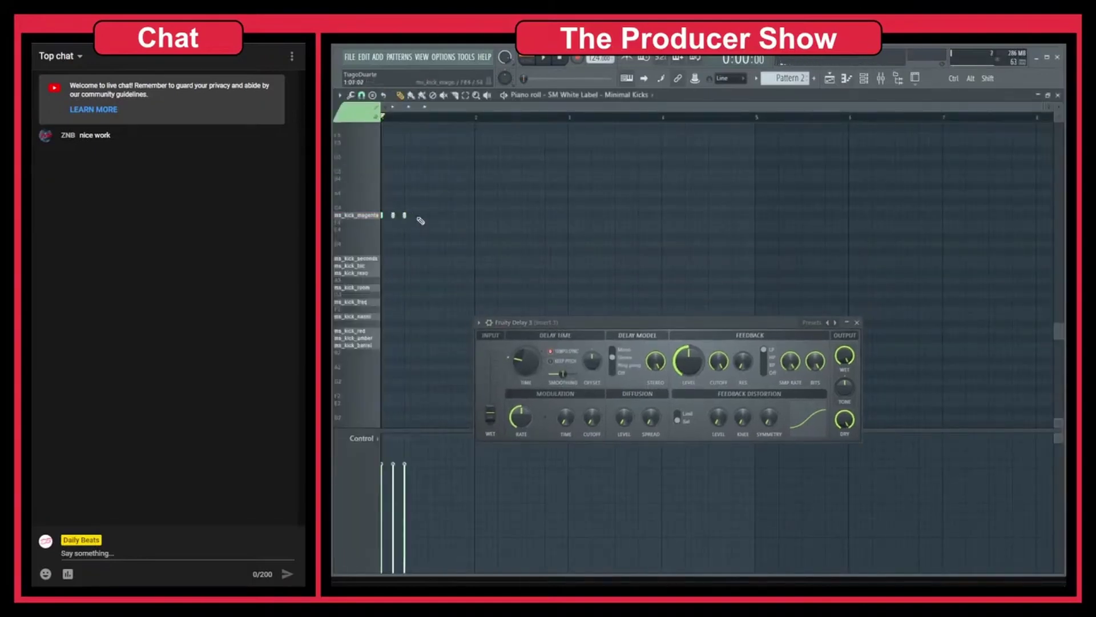
pyautogui.click(419, 215)
pyautogui.click(428, 215)
pyautogui.click(439, 215)
pyautogui.click(451, 215)
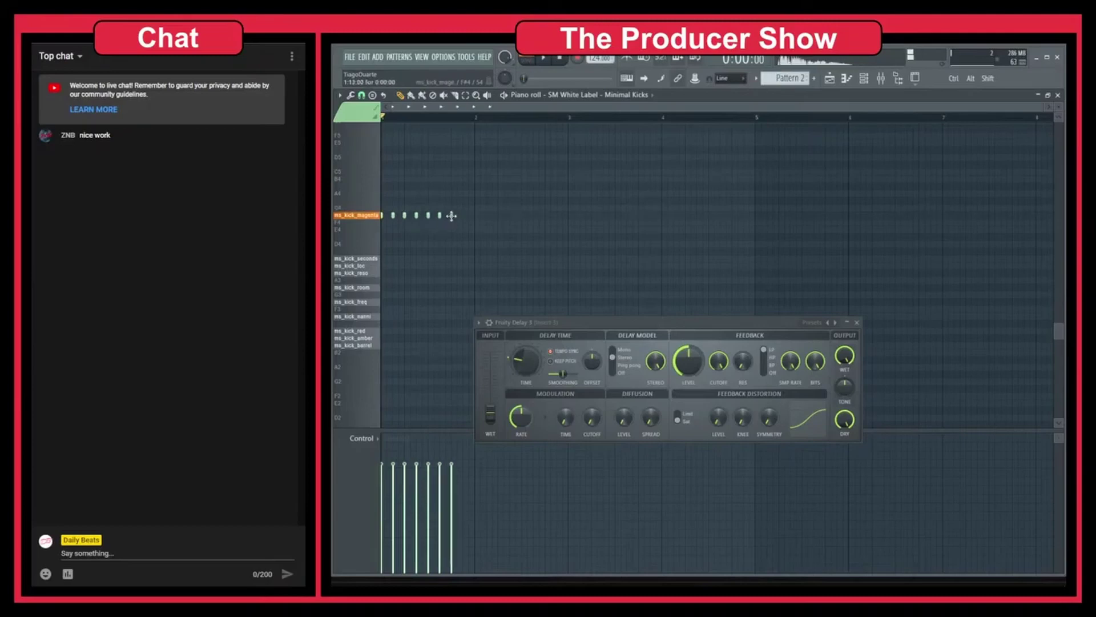
pyautogui.click(464, 216)
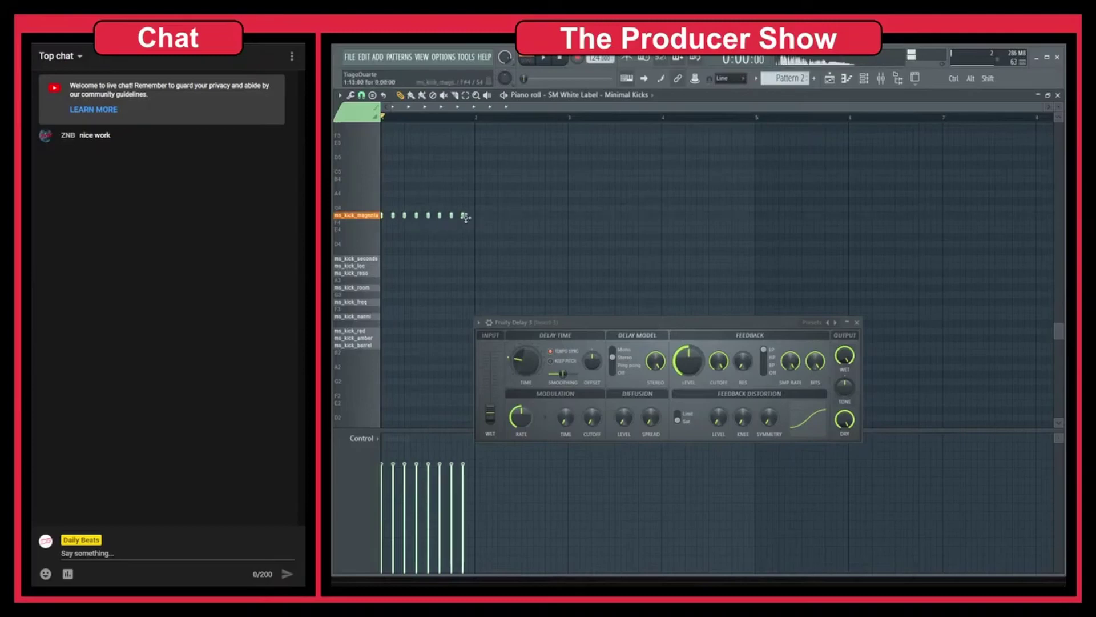
# Lower the seven added kick notes' velocities progressively down to zero and play the manually built echo.
pyautogui.click(394, 483)
pyautogui.click(405, 499)
pyautogui.click(416, 524)
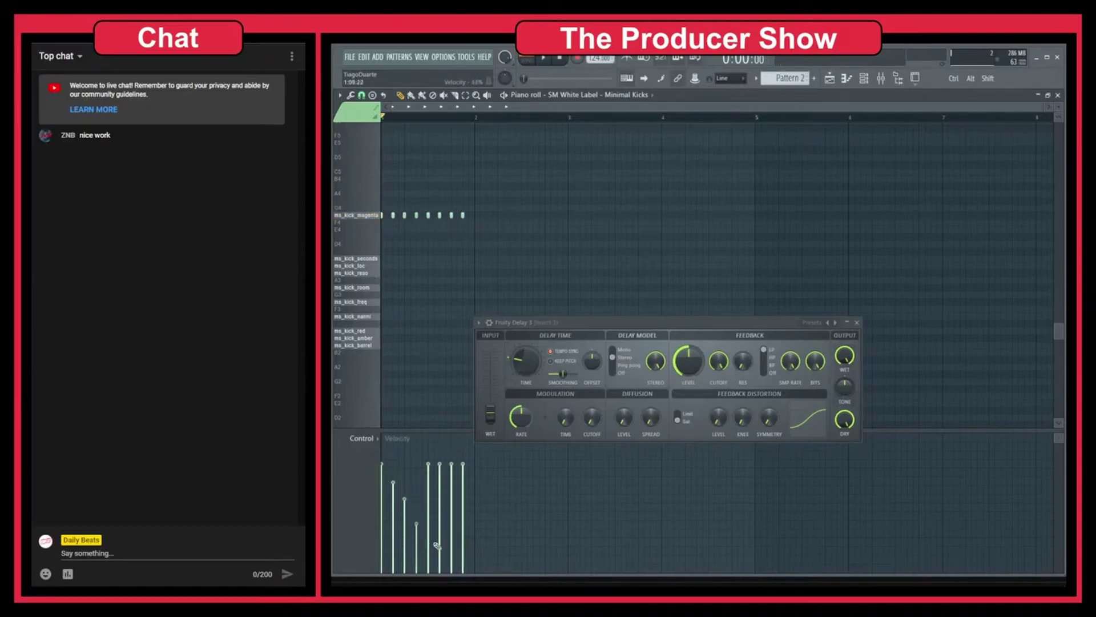
pyautogui.click(429, 541)
pyautogui.click(441, 553)
pyautogui.click(452, 561)
pyautogui.click(463, 571)
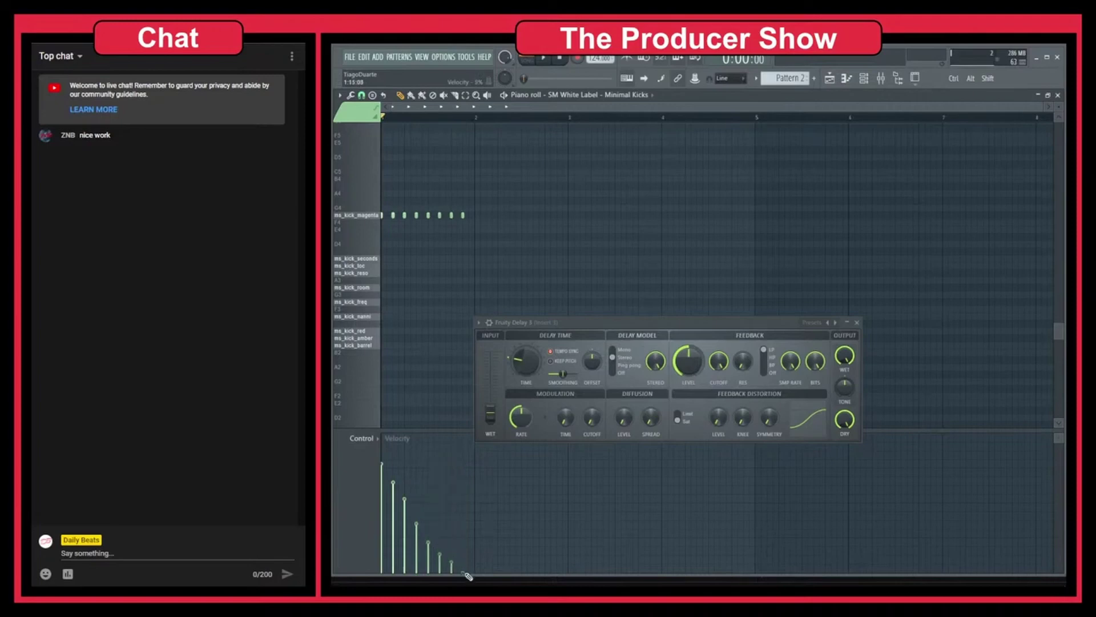
pyautogui.press('space')
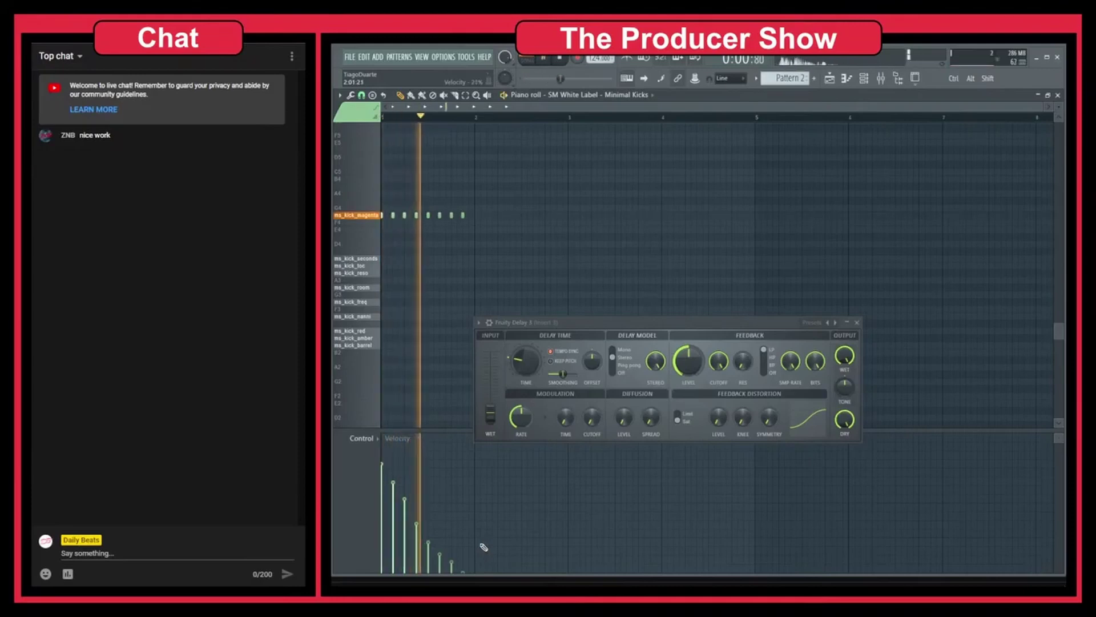
pyautogui.press('space')
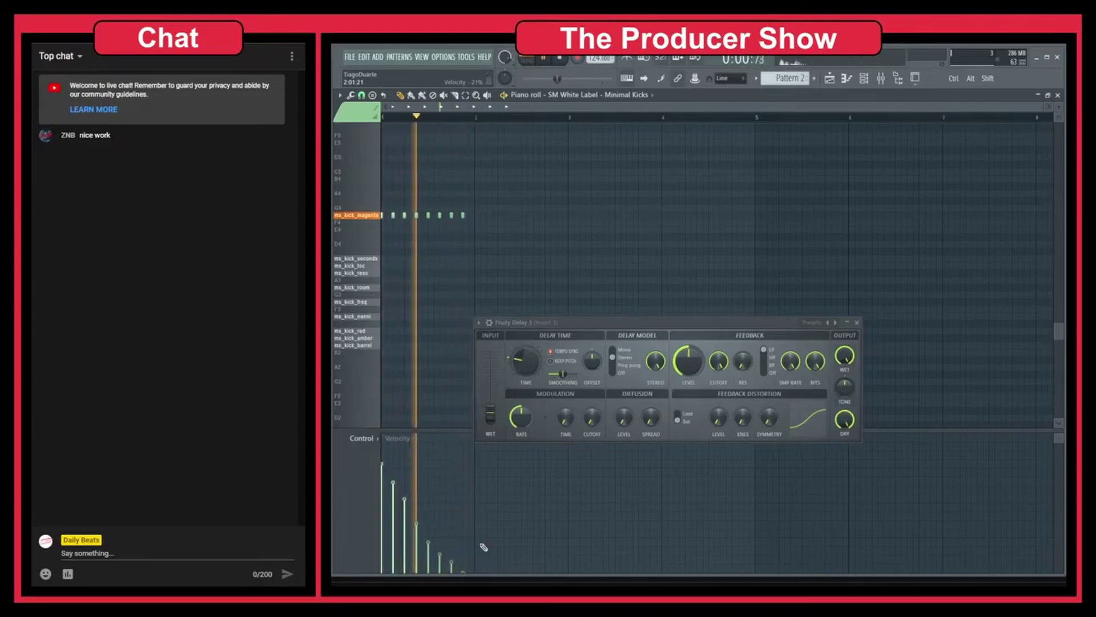
pyautogui.press('space')
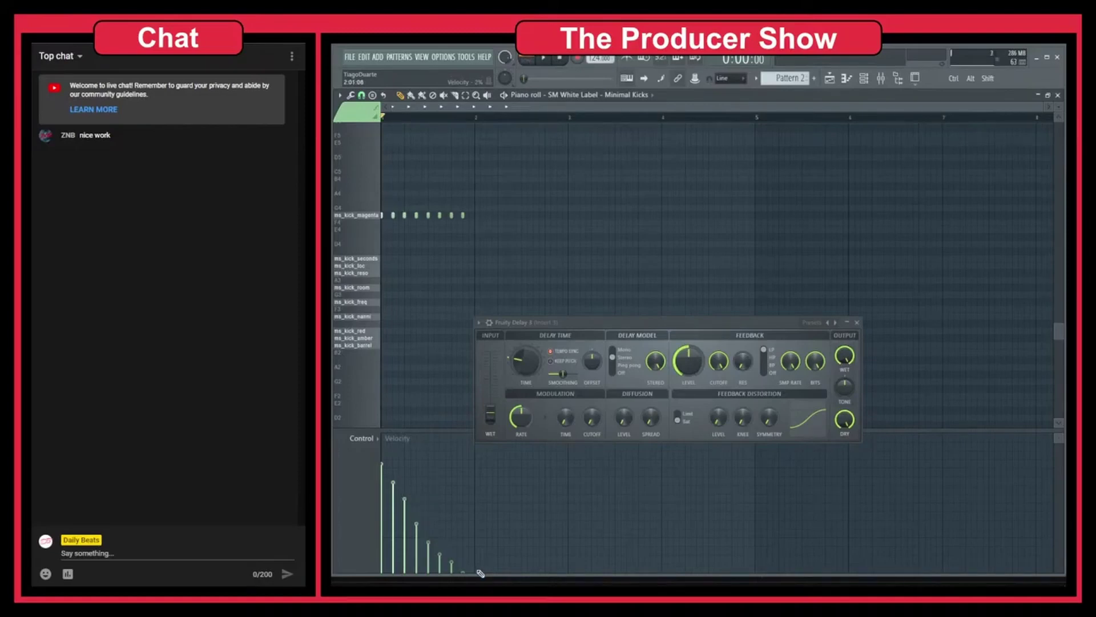
# Delete the seven added kick notes, close the piano roll, and move Fruity Delay 3 back up below the channel rack.
pyautogui.rightClick(463, 217)
pyautogui.rightClick(439, 217)
pyautogui.rightClick(451, 217)
pyautogui.rightClick(428, 217)
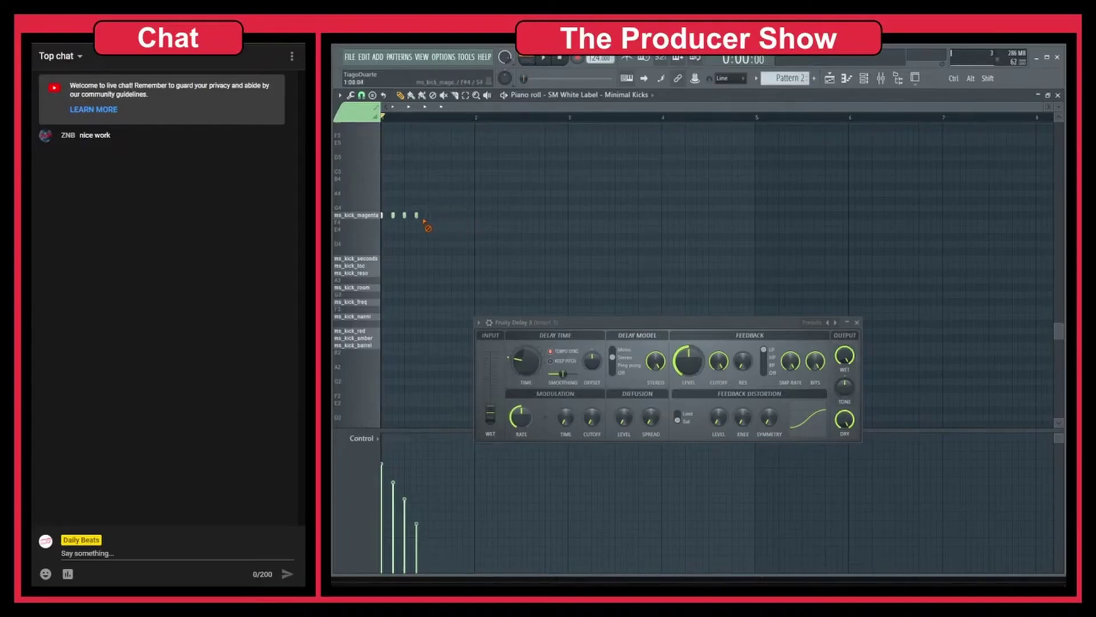
pyautogui.rightClick(416, 215)
pyautogui.rightClick(404, 216)
pyautogui.rightClick(393, 216)
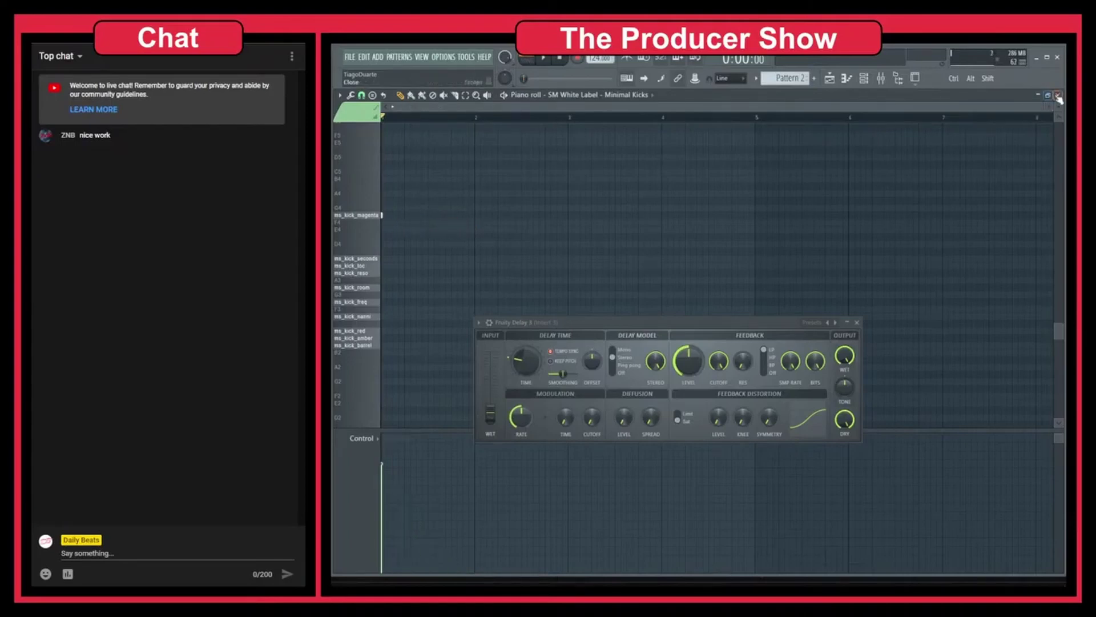
pyautogui.click(1058, 96)
pyautogui.moveTo(564, 402); pyautogui.dragTo(571, 323)
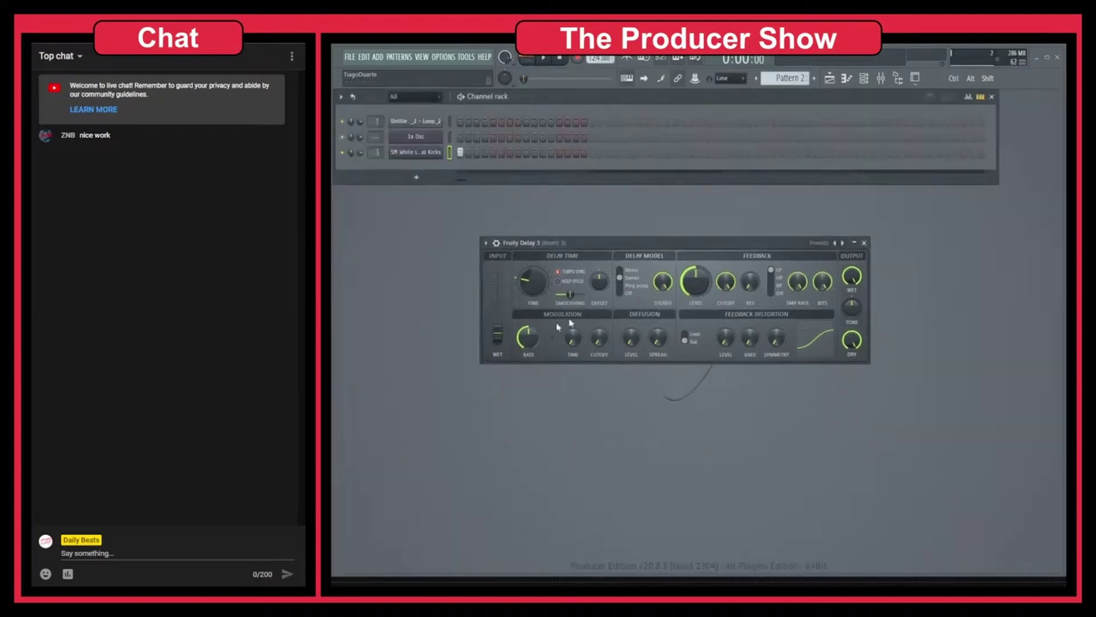
# Add five evenly spaced ms_kick_magenta notes after the first note in the Minimal Kicks piano roll.
pyautogui.rightClick(422, 152)
pyautogui.click(455, 155)
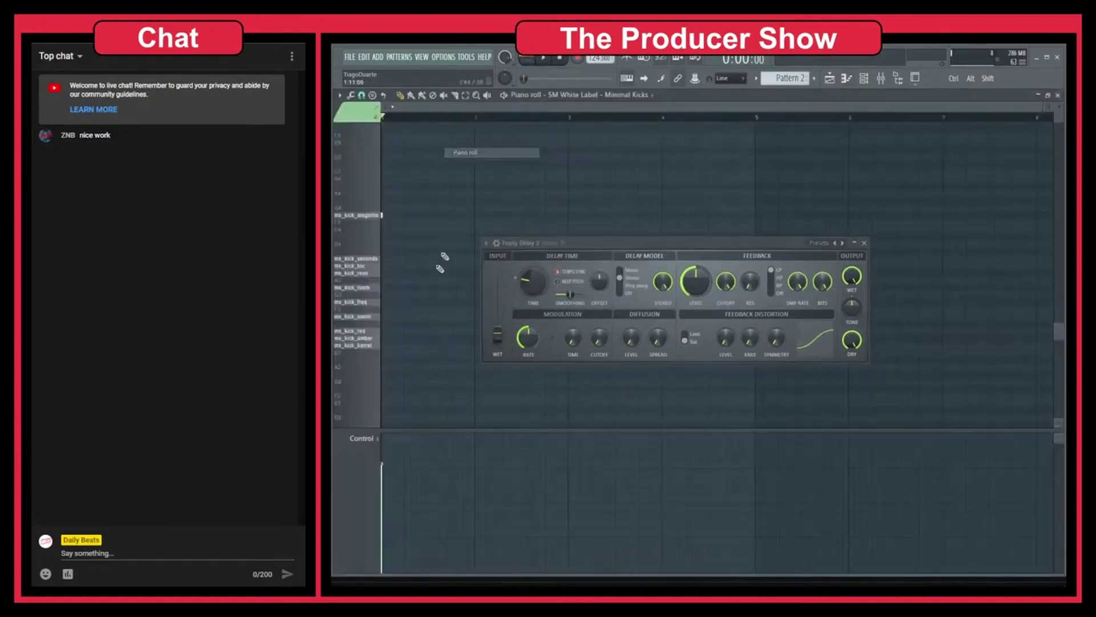
pyautogui.click(405, 215)
pyautogui.click(416, 215)
pyautogui.click(427, 215)
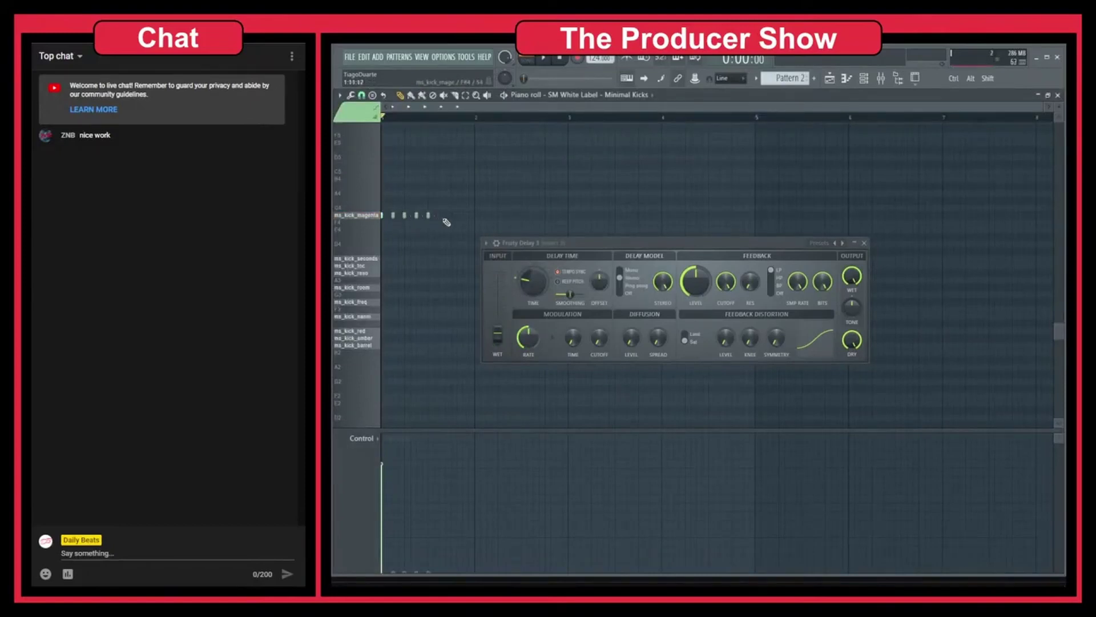
pyautogui.click(439, 215)
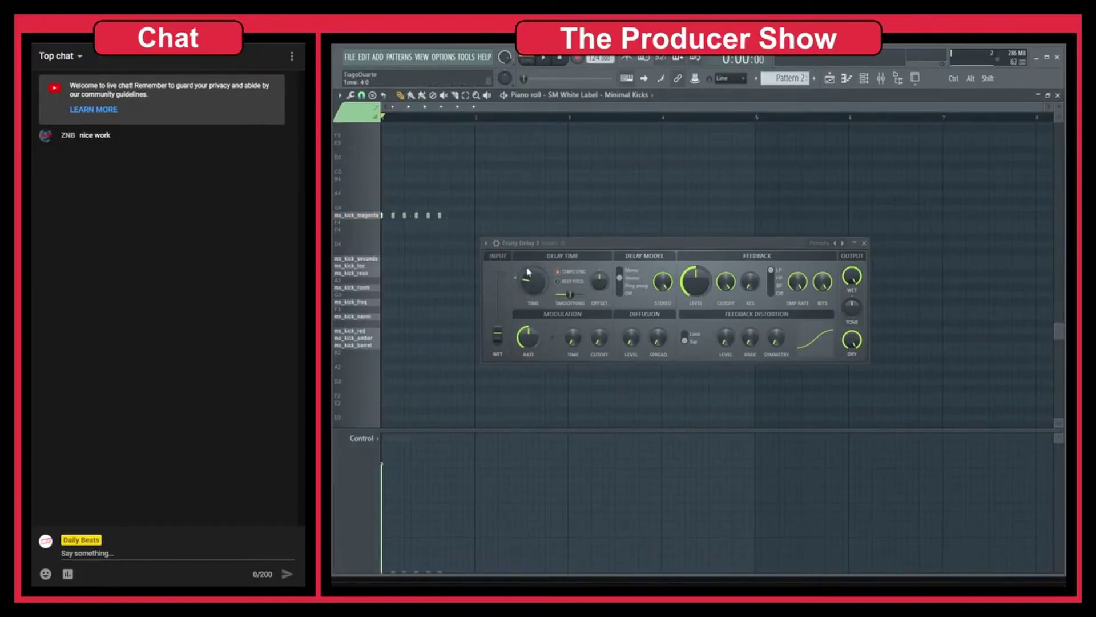
# Delete the five added notes, leaving only the first kick, and close the piano roll.
pyautogui.rightClick(440, 215)
pyautogui.rightClick(428, 215)
pyautogui.rightClick(416, 215)
pyautogui.rightClick(404, 215)
pyautogui.rightClick(393, 215)
pyautogui.click(1058, 95)
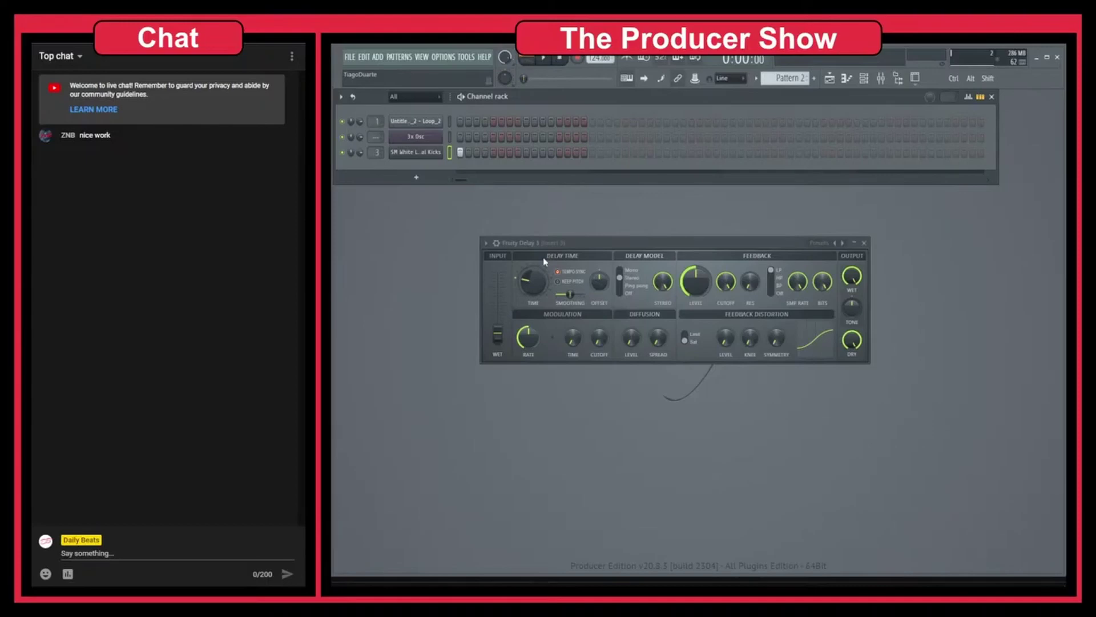
# Raise Fruity Delay 3's input wet level to maximum and play the kick through the delay.
pyautogui.moveTo(498, 334); pyautogui.dragTo(498, 276)
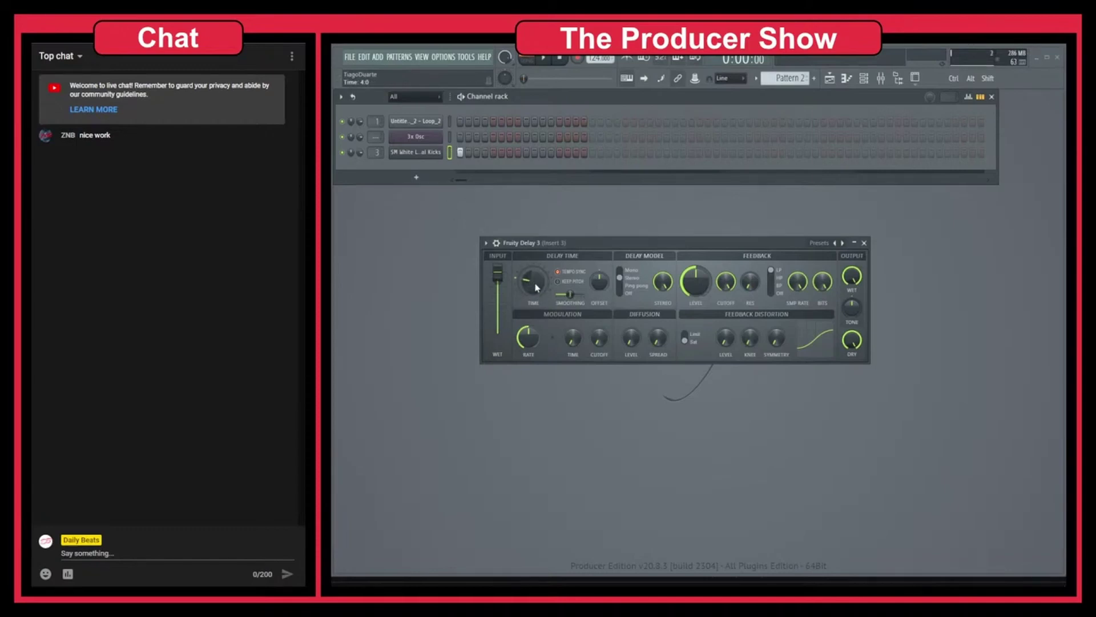
pyautogui.press('space')
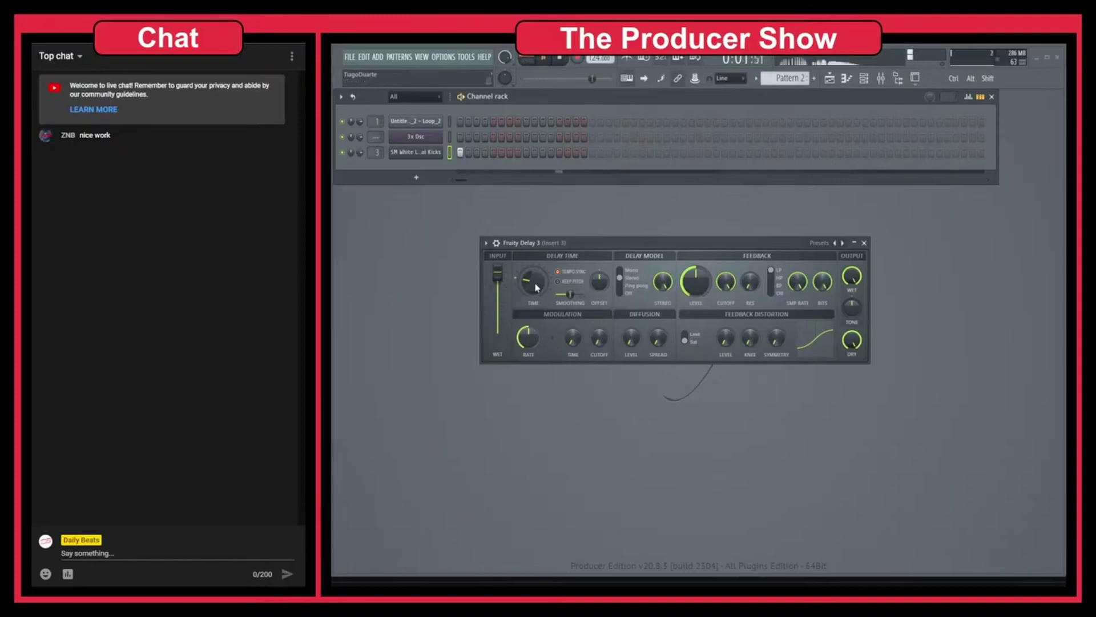
# Stop playback and place kicks on steps 5, 9 and 13 of the Minimal Kicks channel in the channel rack.
pyautogui.press('space')
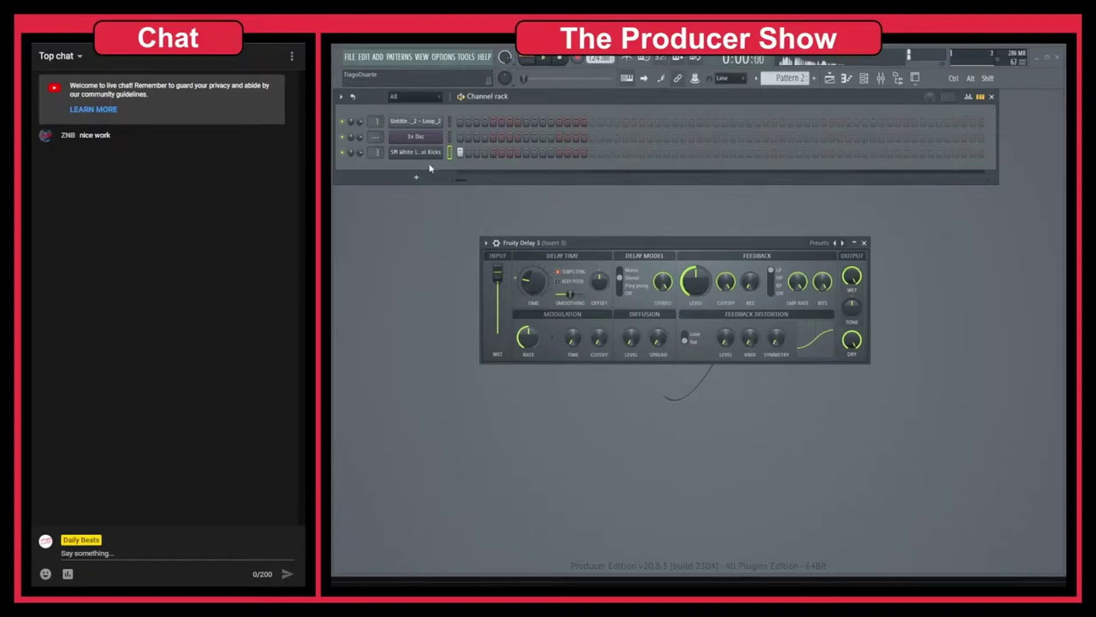
pyautogui.click(494, 153)
pyautogui.click(526, 153)
pyautogui.click(560, 153)
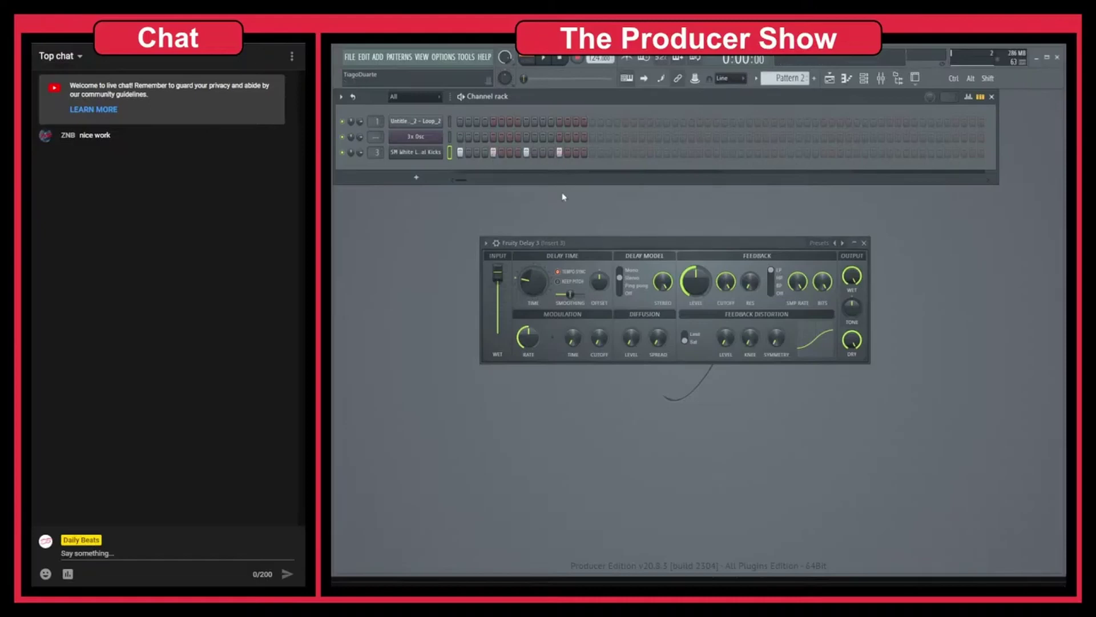
# Remove the kicks on steps 5, 9 and 13, and play the remaining kick through the delay.
pyautogui.rightClick(560, 153)
pyautogui.rightClick(526, 153)
pyautogui.rightClick(494, 153)
pyautogui.press('space')
pyautogui.press('space')
# Place Minimal Kicks hits at every third step after the first, on steps 4, 7 and 10.
pyautogui.click(485, 153)
pyautogui.click(510, 153)
pyautogui.click(534, 153)
# Clear the kicks spaced three steps apart, keeping only step 1, and audition the delayed kick.
pyautogui.rightClick(560, 153)
pyautogui.rightClick(534, 153)
pyautogui.rightClick(510, 153)
pyautogui.rightClick(485, 153)
pyautogui.press('space')
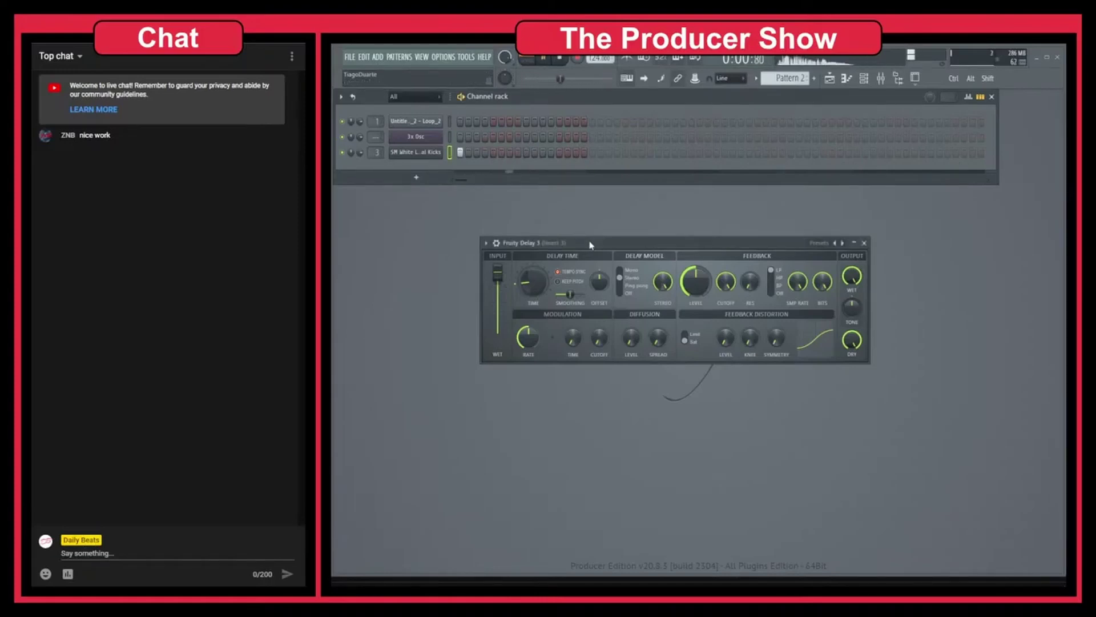
pyautogui.press('space')
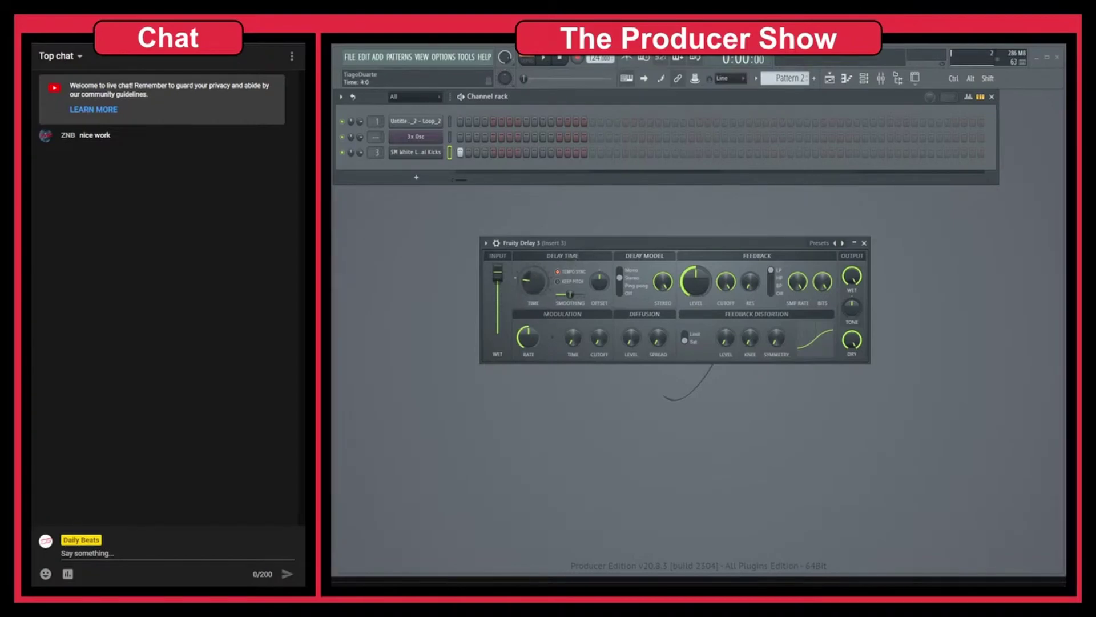
# Mute the 3x Osc channel and mark its step 7 as a silent reference while playing the kick with a longer delay time.
pyautogui.scroll(1, 532, 280)
pyautogui.click(511, 153)
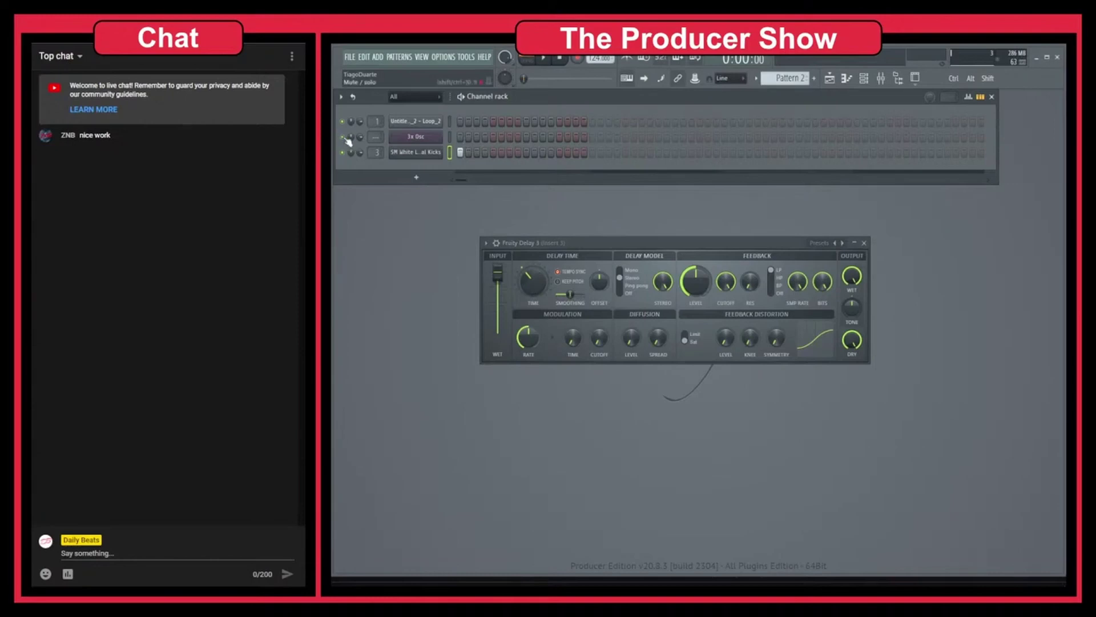
pyautogui.click(343, 137)
pyautogui.click(509, 137)
pyautogui.press('space')
pyautogui.press('space')
# Set Fruity Delay 3's time to 7:0 and play the kick with a reference mark on 3x Osc step 8.
pyautogui.moveTo(533, 281); pyautogui.dragTo(533, 268)
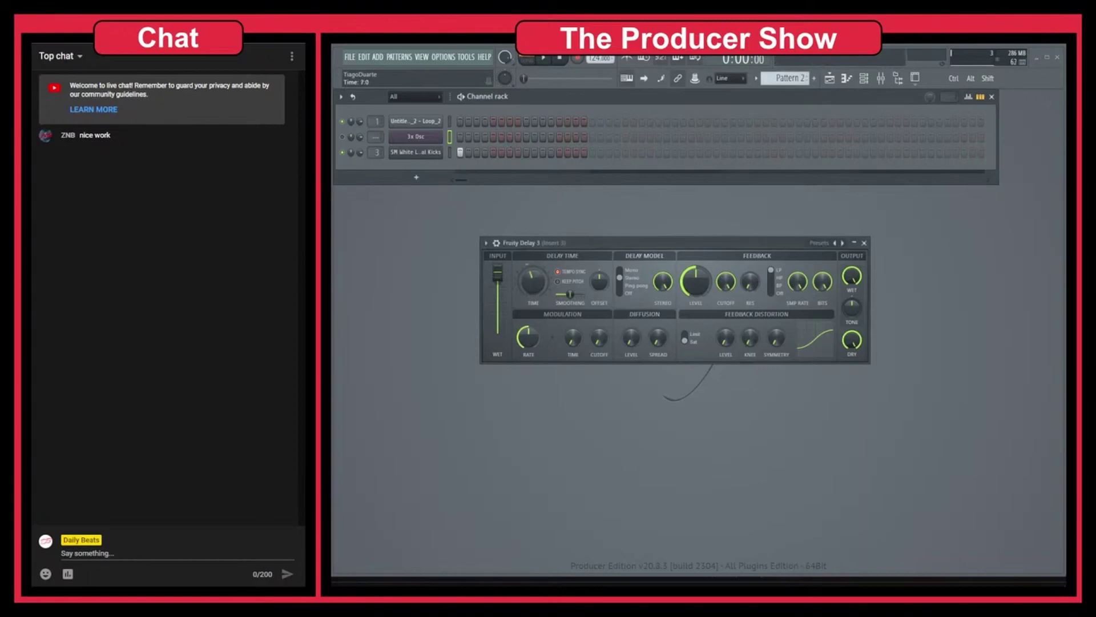
pyautogui.click(518, 137)
pyautogui.press('space')
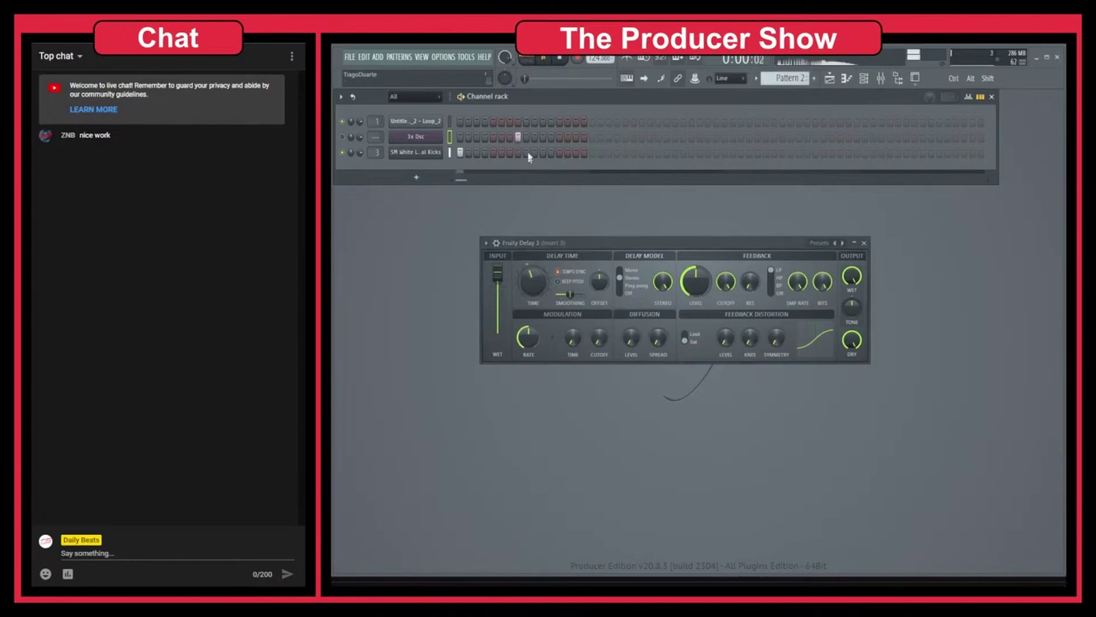
pyautogui.press('space')
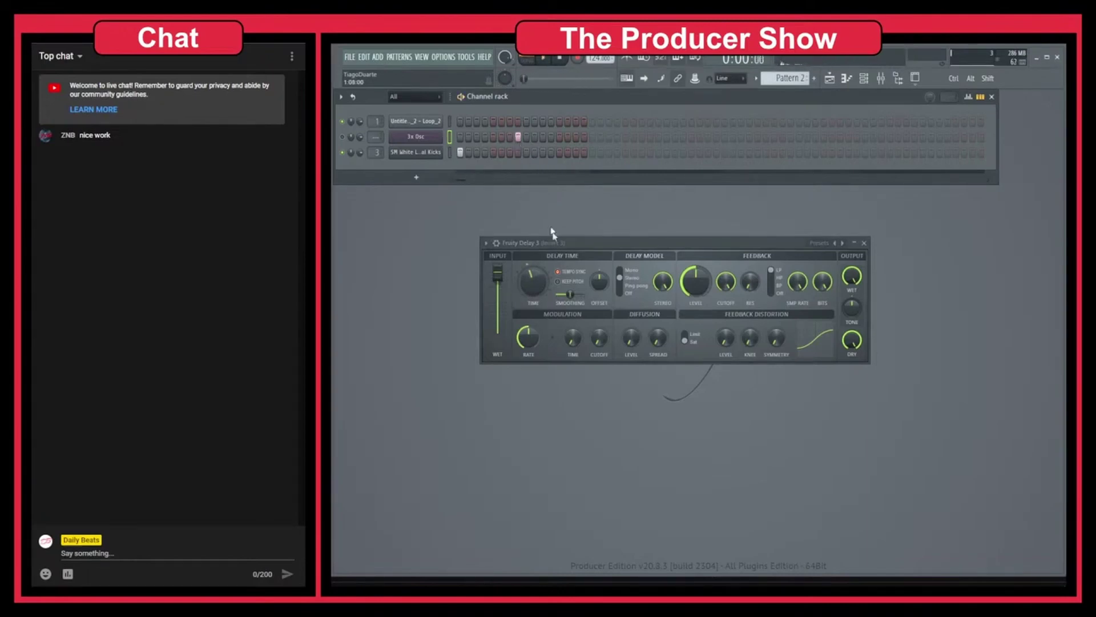
# Set the delay time to 8:0 and play the kick with the 3x Osc reference mark moved to step 9.
pyautogui.moveTo(531, 289); pyautogui.dragTo(530, 282)
pyautogui.rightClick(518, 138)
pyautogui.click(526, 137)
pyautogui.press('space')
pyautogui.press('space')
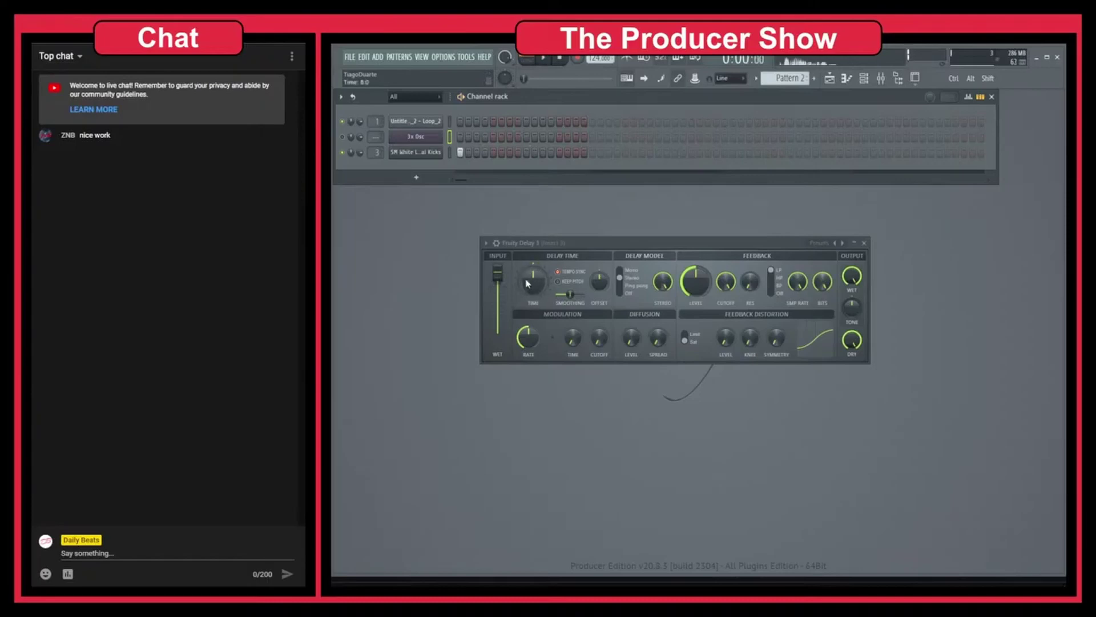
# Return the delay time to 4:0 and play the kick with the delay time offset turned up.
pyautogui.moveTo(527, 283); pyautogui.dragTo(528, 303)
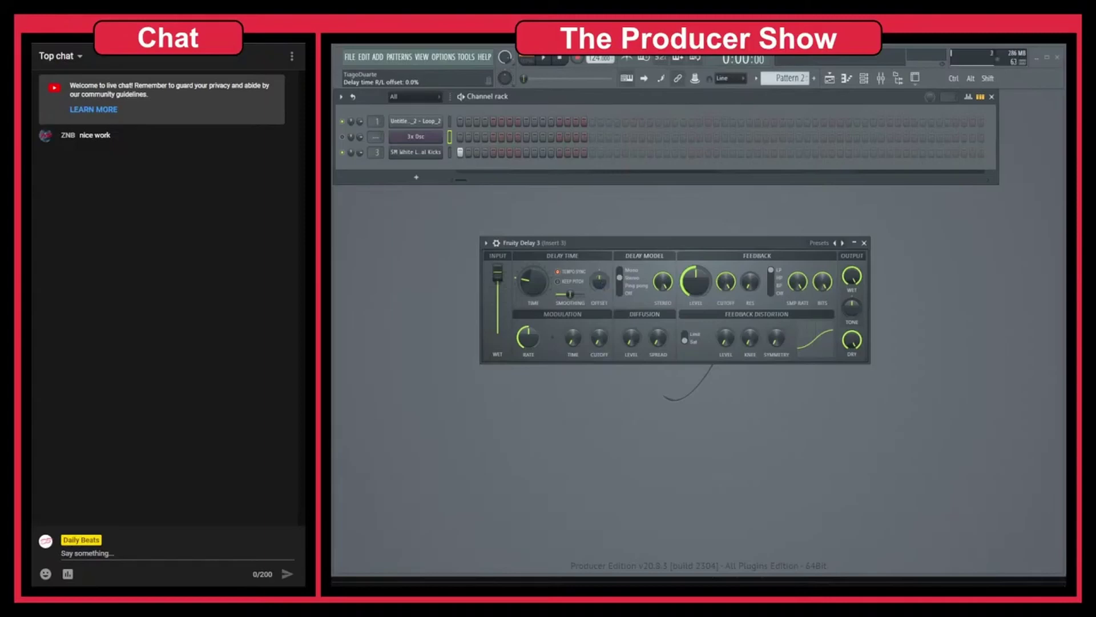
pyautogui.moveTo(599, 280); pyautogui.dragTo(599, 263)
pyautogui.press('space')
pyautogui.press('space')
pyautogui.press('space')
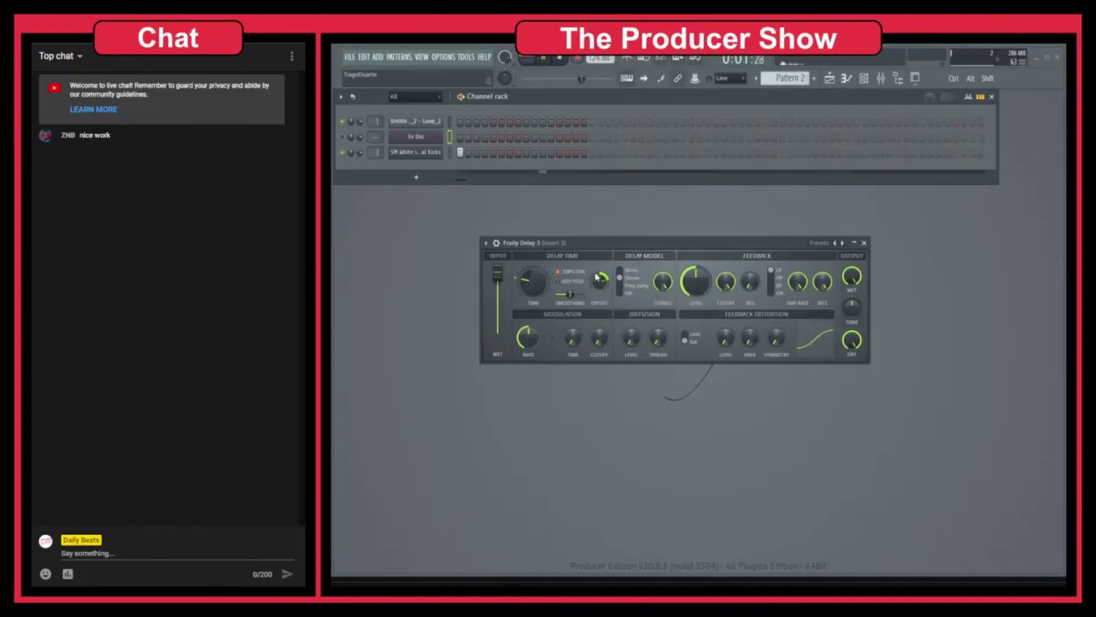
pyautogui.press('space')
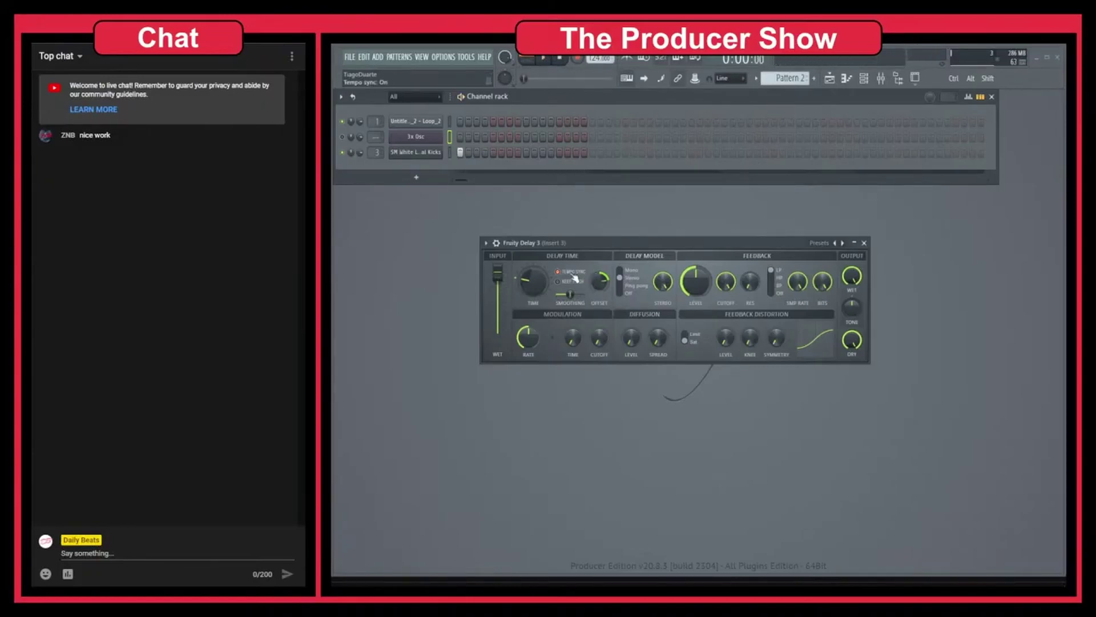
# Turn off Tempo Sync in Fruity Delay 3 and reset the delay time offset to 0%.
pyautogui.click(573, 274)
pyautogui.click(559, 271)
pyautogui.click(560, 273)
pyautogui.moveTo(599, 281); pyautogui.dragTo(600, 309)
# Switch the delay model to Ping pong and play the kick with Tempo Sync turned back on.
pyautogui.click(625, 290)
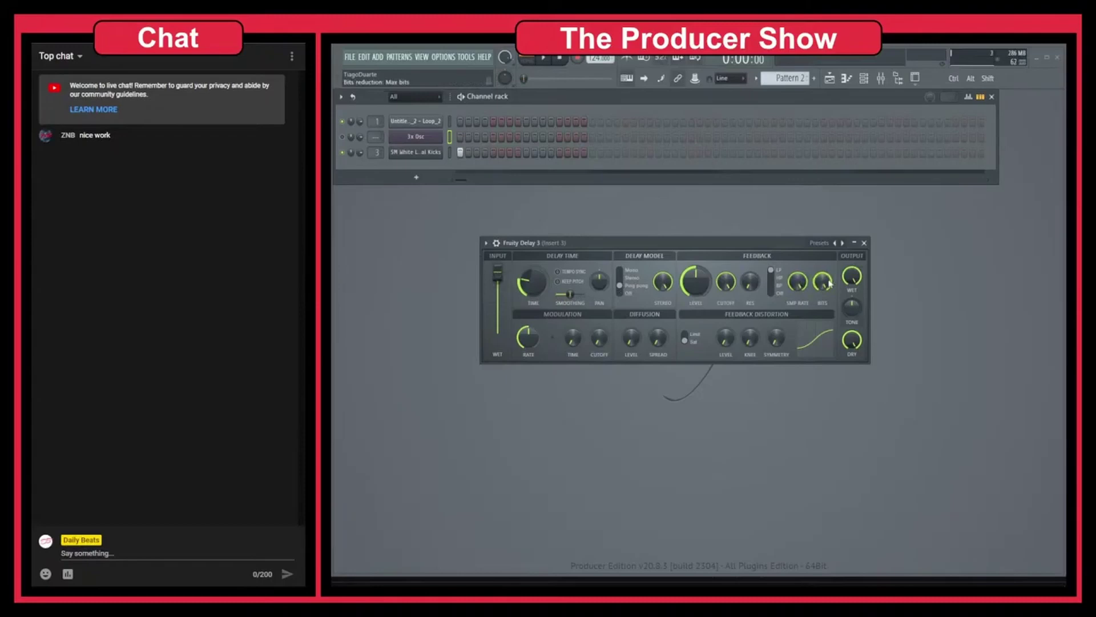
pyautogui.press('space')
pyautogui.click(571, 272)
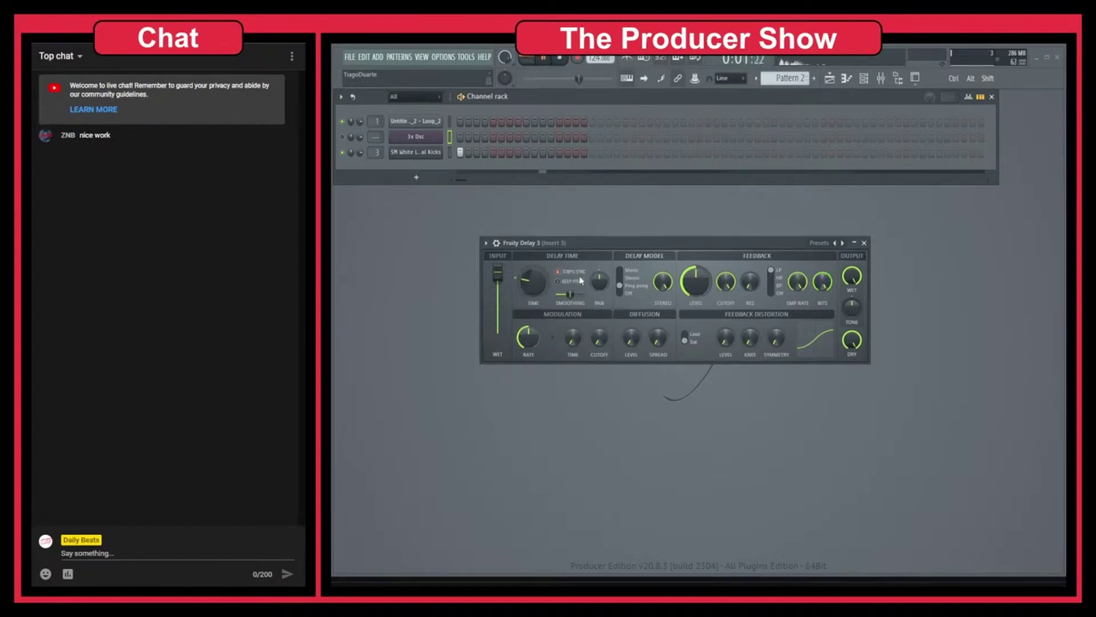
pyautogui.press('space')
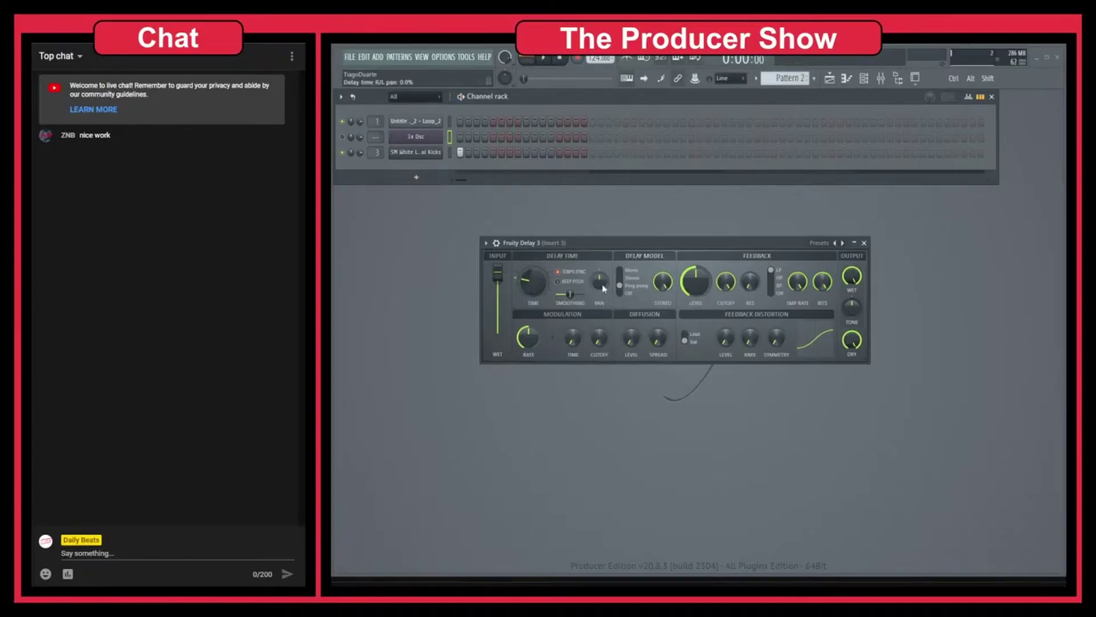
# Shift the ping pong delay's pan to the negative side and play the kick.
pyautogui.moveTo(603, 281); pyautogui.dragTo(602, 289)
pyautogui.press('space')
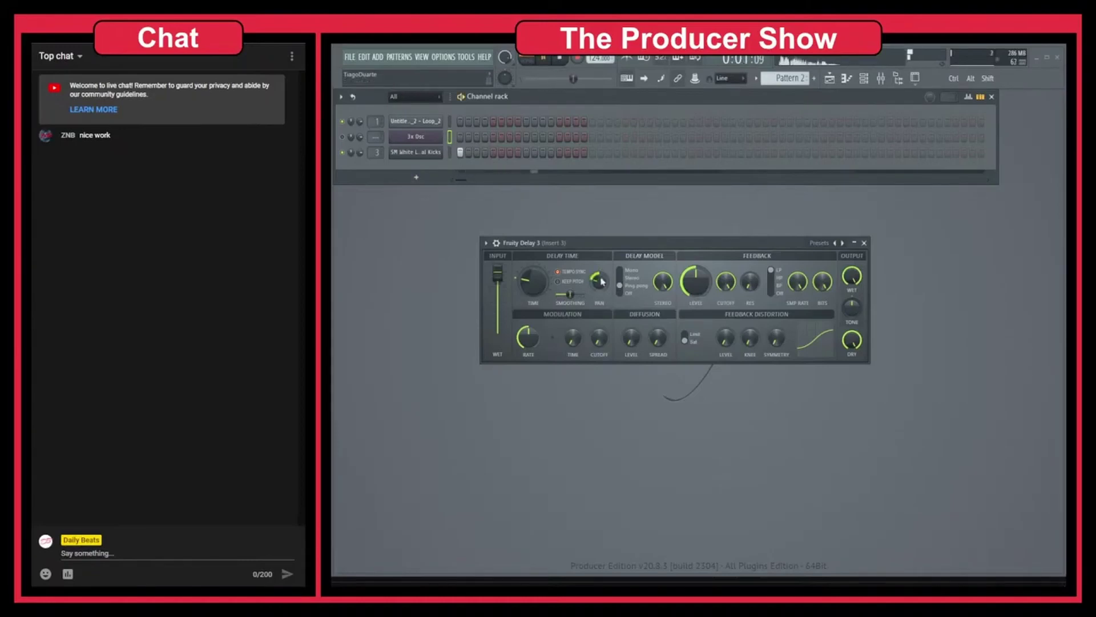
pyautogui.press('space')
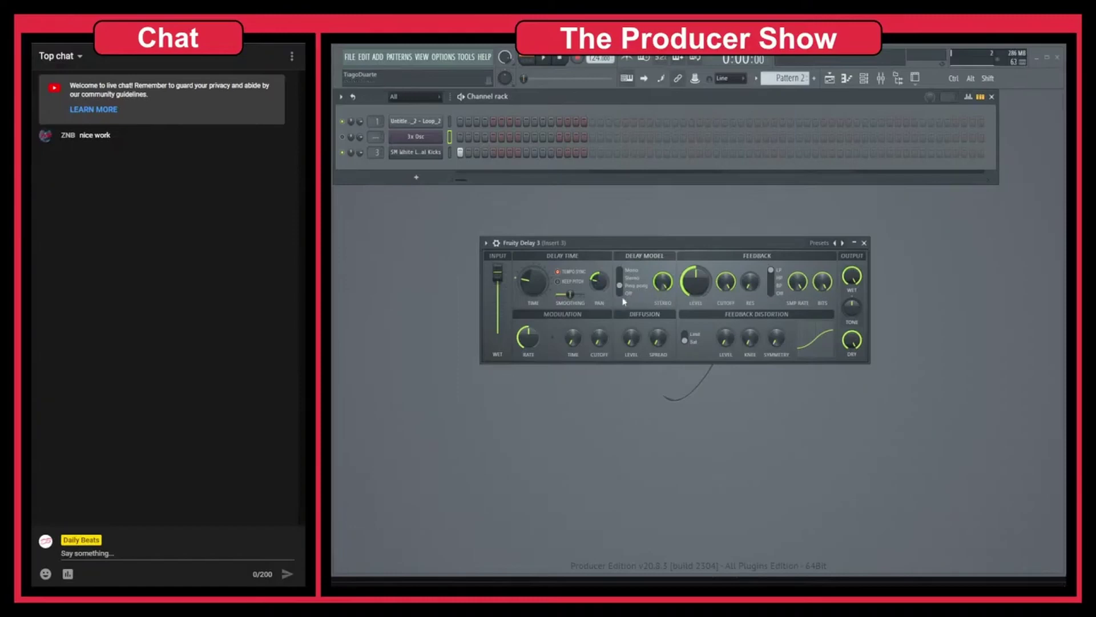
# Try the Off delay model before choosing Stereo, and sweep the stereo spread down and back up.
pyautogui.moveTo(623, 302); pyautogui.dragTo(625, 306)
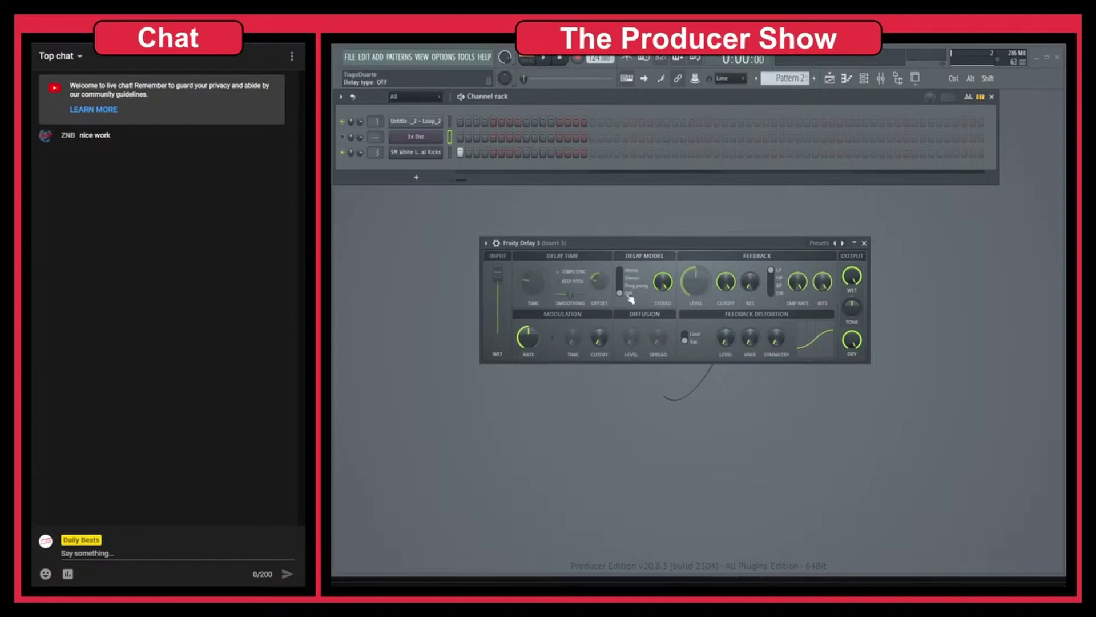
pyautogui.moveTo(622, 294); pyautogui.dragTo(623, 279)
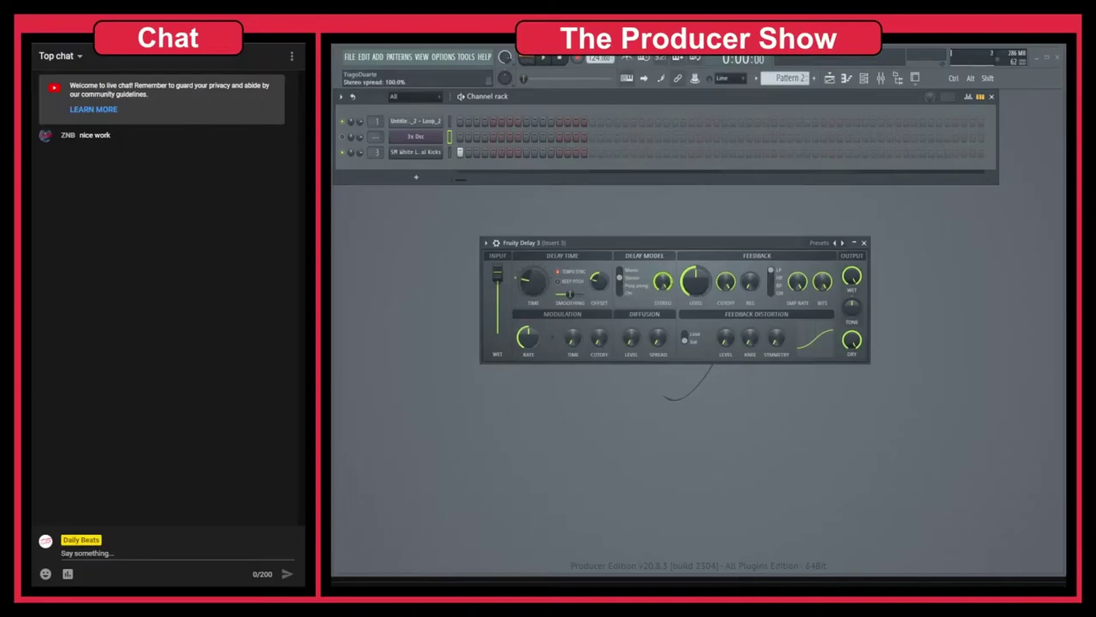
pyautogui.moveTo(665, 283); pyautogui.dragTo(665, 334)
pyautogui.moveTo(662, 281)
pyautogui.mouseDown()
pyautogui.moveTo(662, 254)
pyautogui.moveTo(668, 274)
pyautogui.mouseUp()
pyautogui.moveTo(681, 280); pyautogui.dragTo(681, 279)
# Lower the feedback level to 21.3%, and keep reducing it past 5.5% to near minimum while the kick plays.
pyautogui.moveTo(702, 278); pyautogui.dragTo(701, 311)
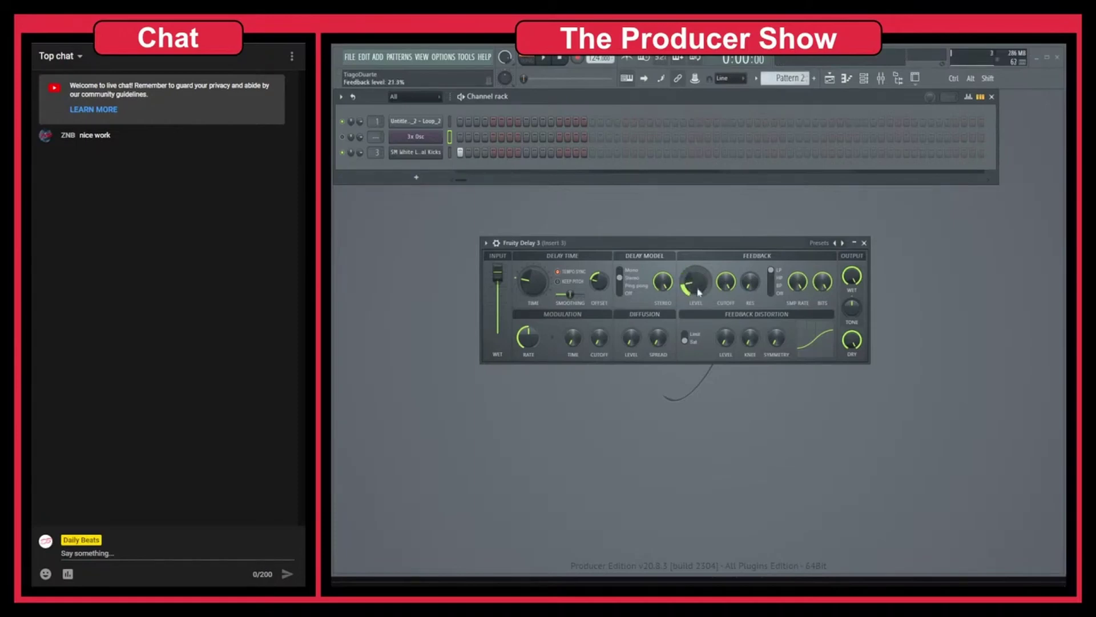
pyautogui.press('space')
pyautogui.moveTo(699, 292); pyautogui.dragTo(699, 307)
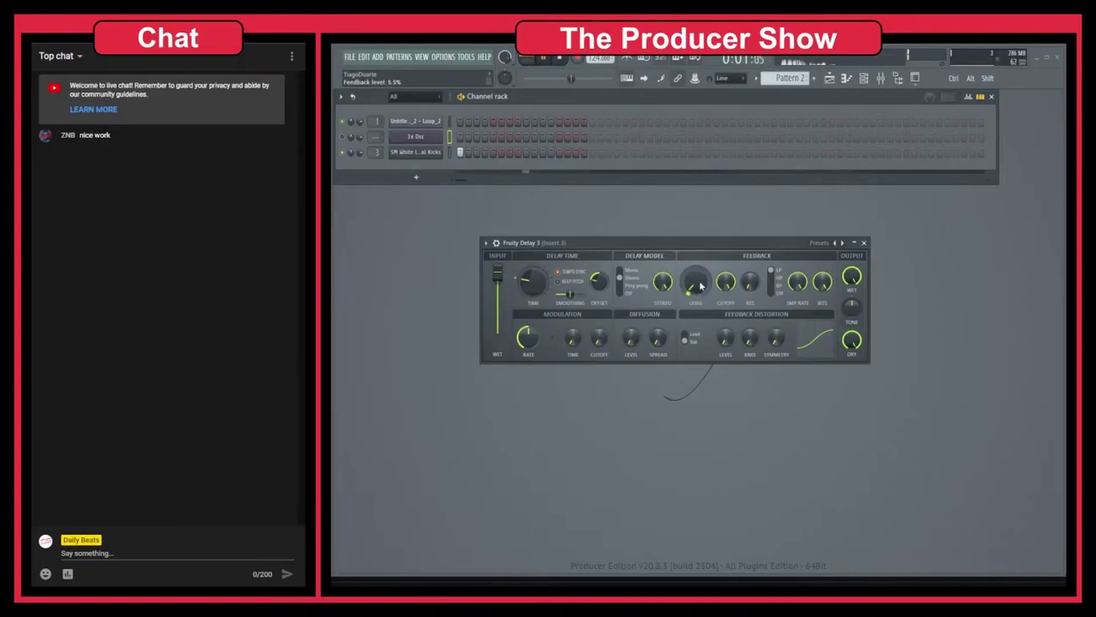
pyautogui.scroll(-5, 702, 286)
pyautogui.press('space')
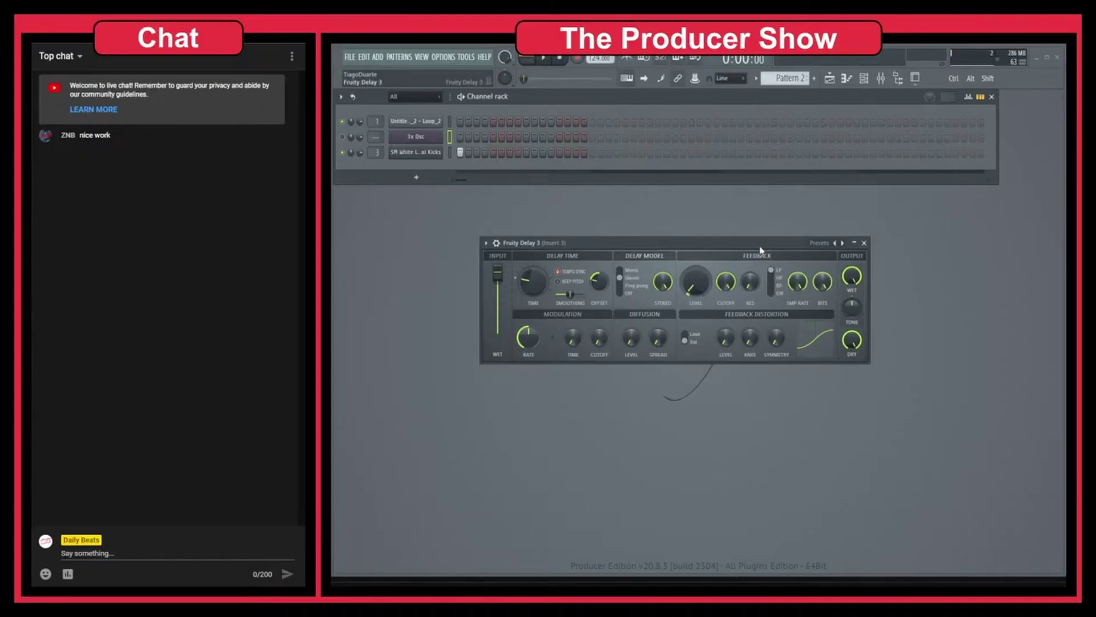
# Raise the feedback level to maximum and bring it back down to around the middle of its range.
pyautogui.moveTo(695, 281); pyautogui.dragTo(695, 263)
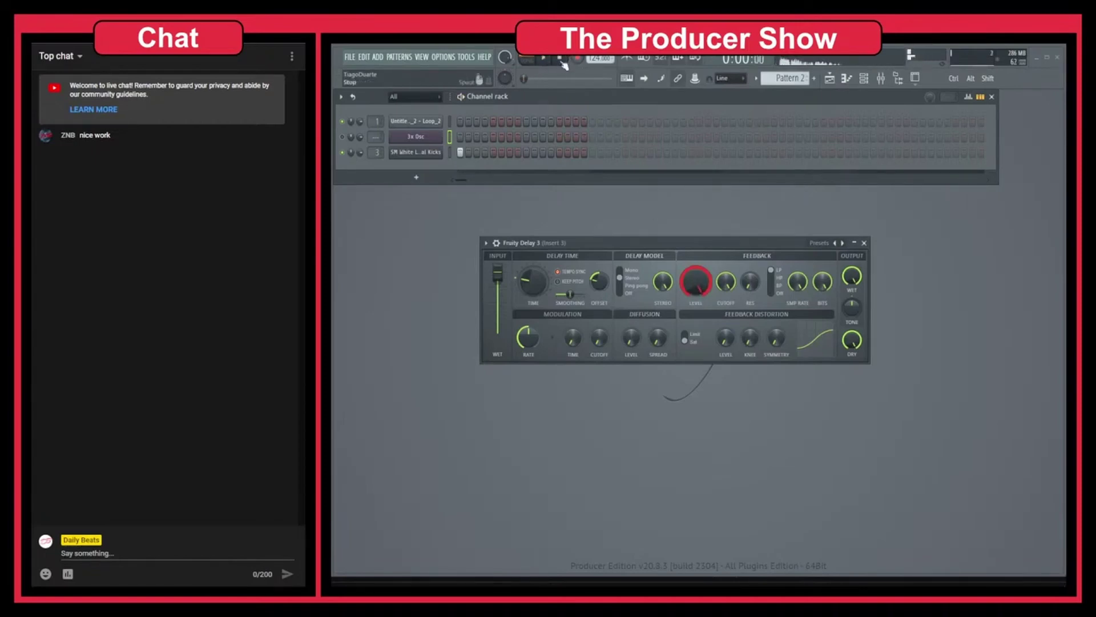
pyautogui.moveTo(705, 282); pyautogui.dragTo(705, 335)
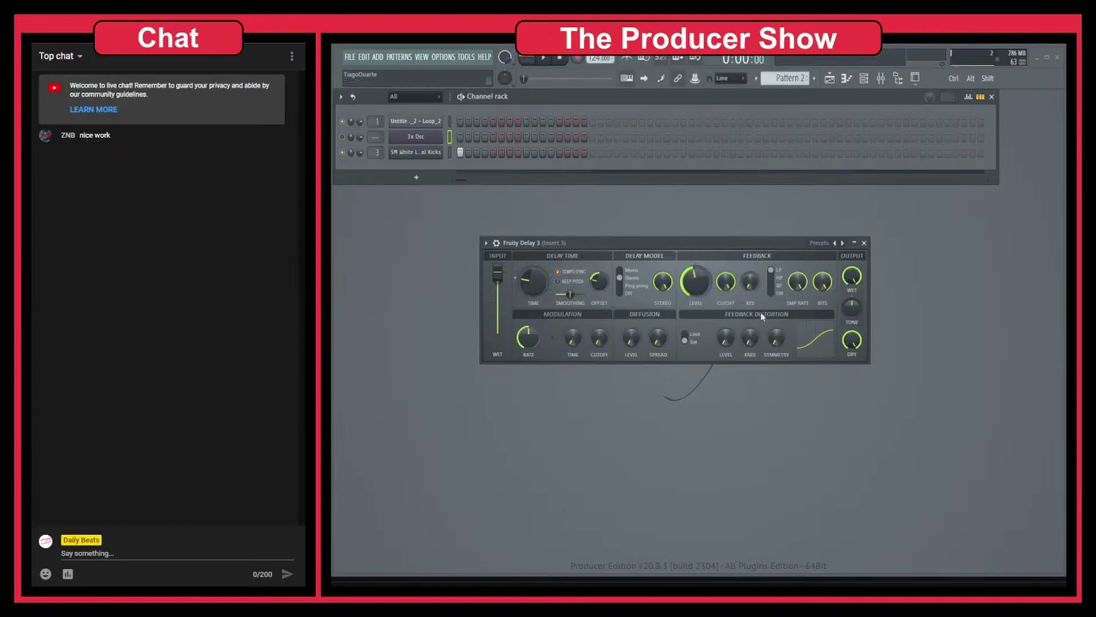
# Set the feedback filter mode to HP and bring its cutoff below 200 Hz while playing the kick.
pyautogui.click(783, 292)
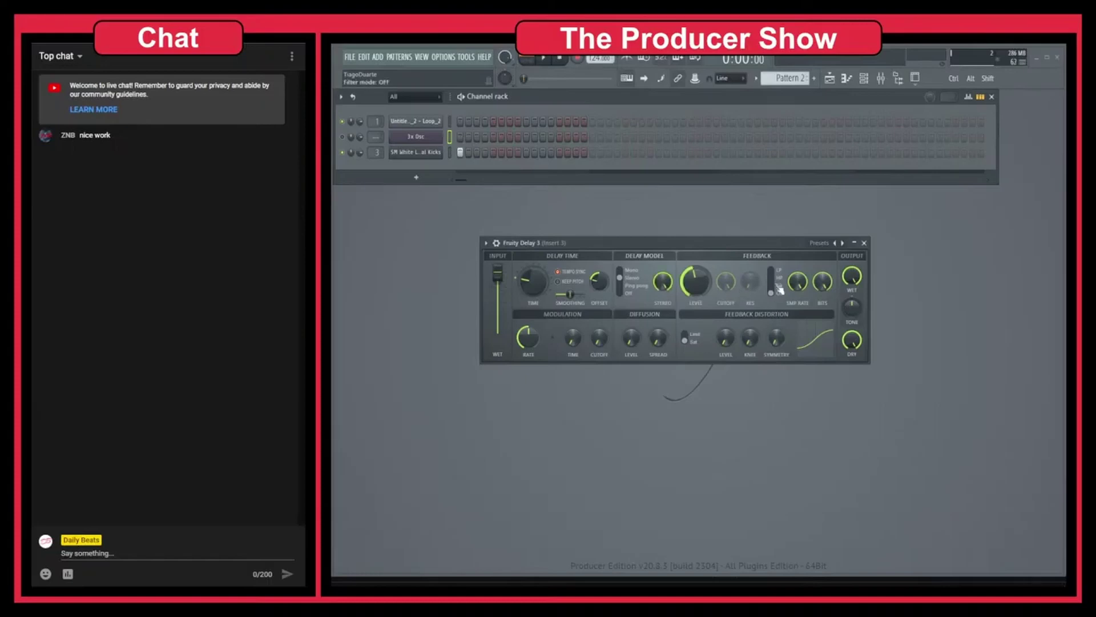
pyautogui.moveTo(776, 294); pyautogui.dragTo(777, 279)
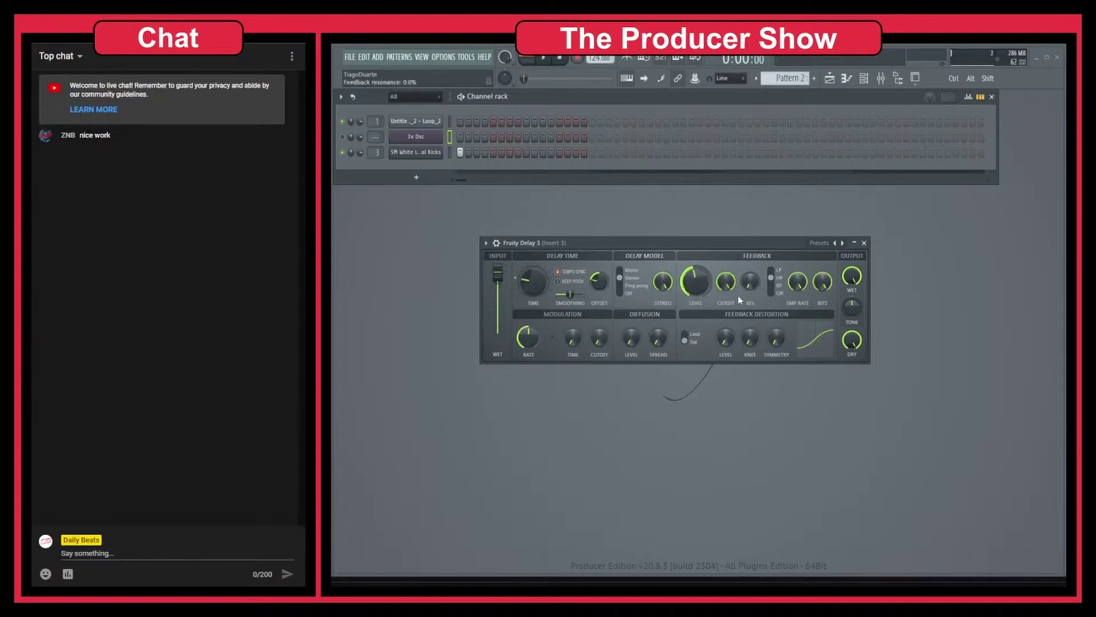
pyautogui.moveTo(726, 281); pyautogui.dragTo(725, 302)
pyautogui.press('space')
pyautogui.scroll(-3, 705, 295)
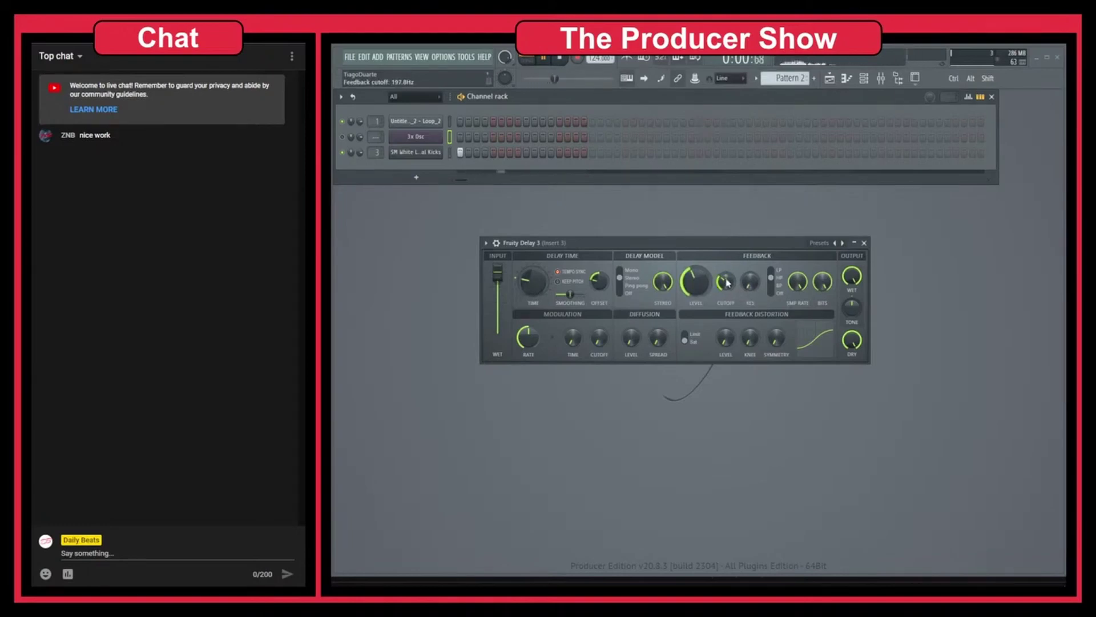
pyautogui.moveTo(727, 281); pyautogui.dragTo(728, 284)
pyautogui.press('space')
# Raise the feedback resonance and set the delay time to 2:0 while the kick plays.
pyautogui.moveTo(755, 287); pyautogui.dragTo(755, 271)
pyautogui.press('space')
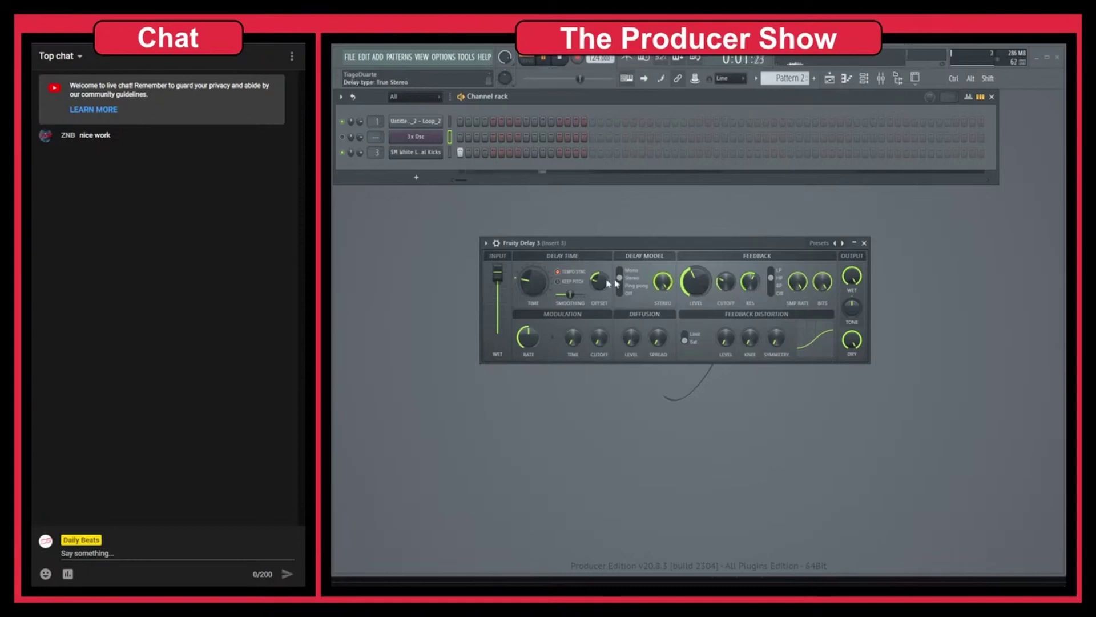
pyautogui.moveTo(530, 283); pyautogui.dragTo(530, 302)
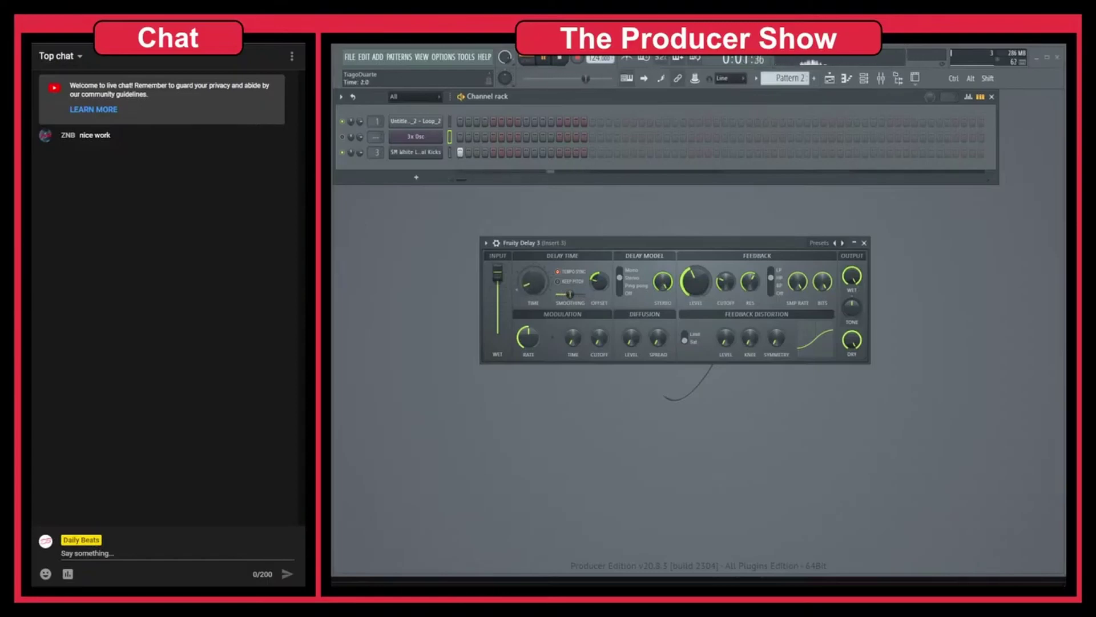
# Add Minimal Kicks hits on steps 5, 9 and 13 for a four-on-the-floor beat and stop playback.
pyautogui.click(493, 153)
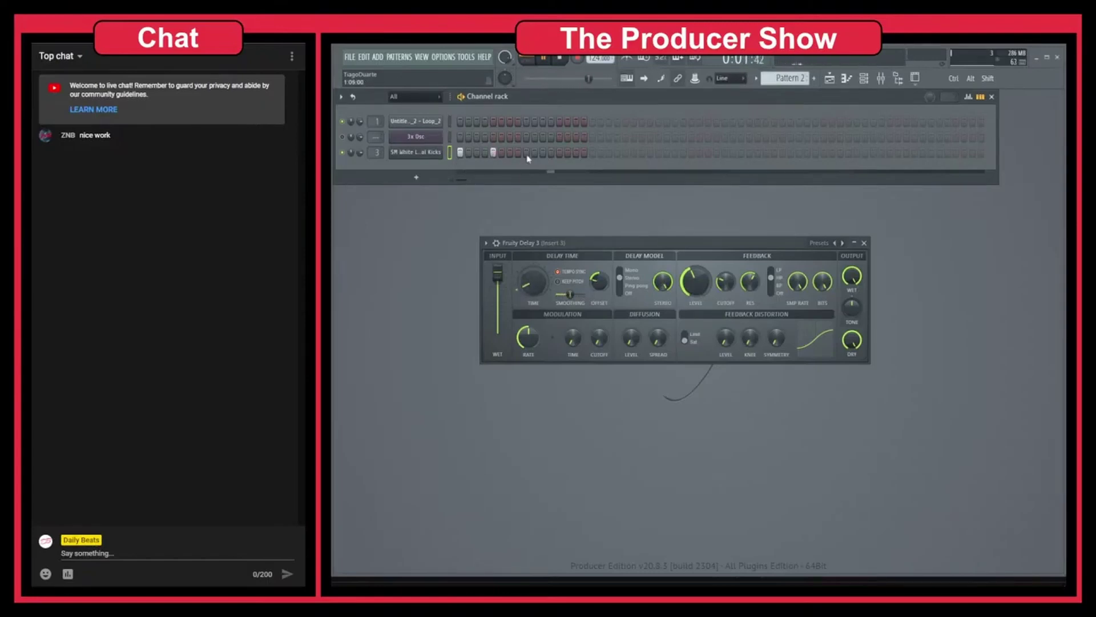
pyautogui.click(527, 153)
pyautogui.click(560, 152)
pyautogui.press('space')
# Move the three new notes to the ms_kick_magenta row in the Minimal Kicks piano roll, and play the pattern.
pyautogui.rightClick(436, 152)
pyautogui.click(464, 154)
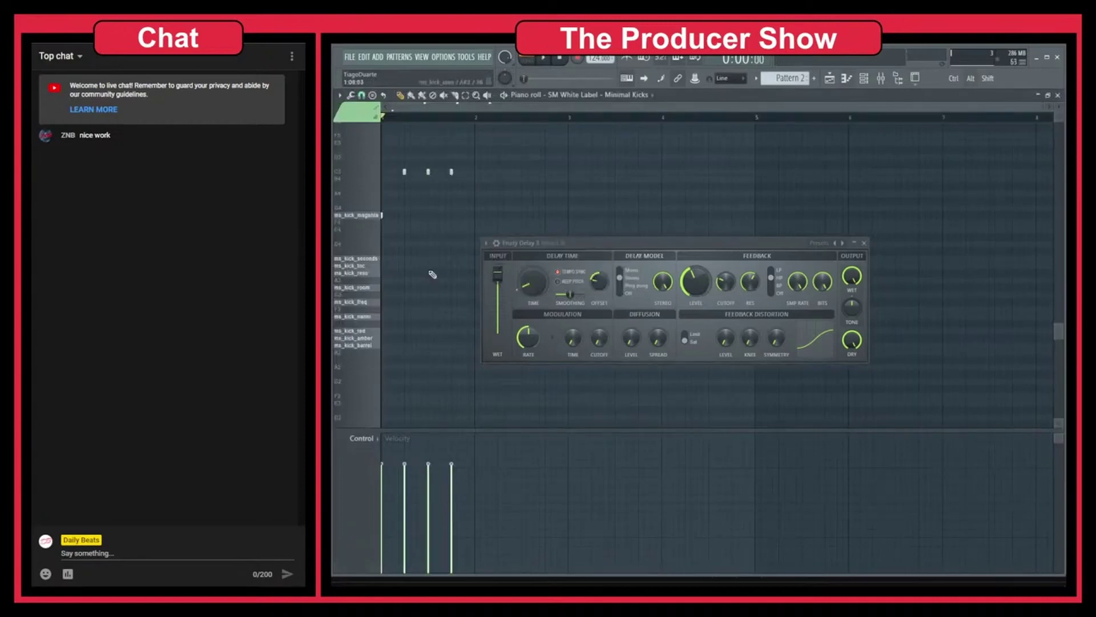
pyautogui.moveTo(477, 159); pyautogui.dragTo(408, 214)
pyautogui.press('Escape')
pyautogui.press('space')
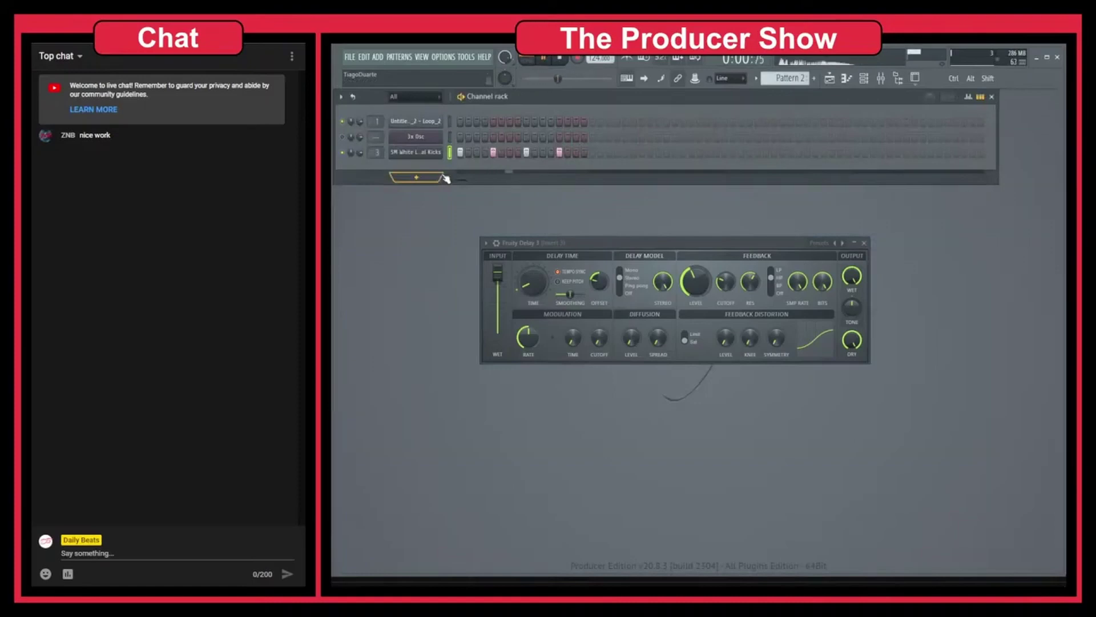
# Readjust the delay's feedback level and cutoff while the beat plays, and switch the delay model to Mono.
pyautogui.moveTo(697, 282); pyautogui.dragTo(697, 302)
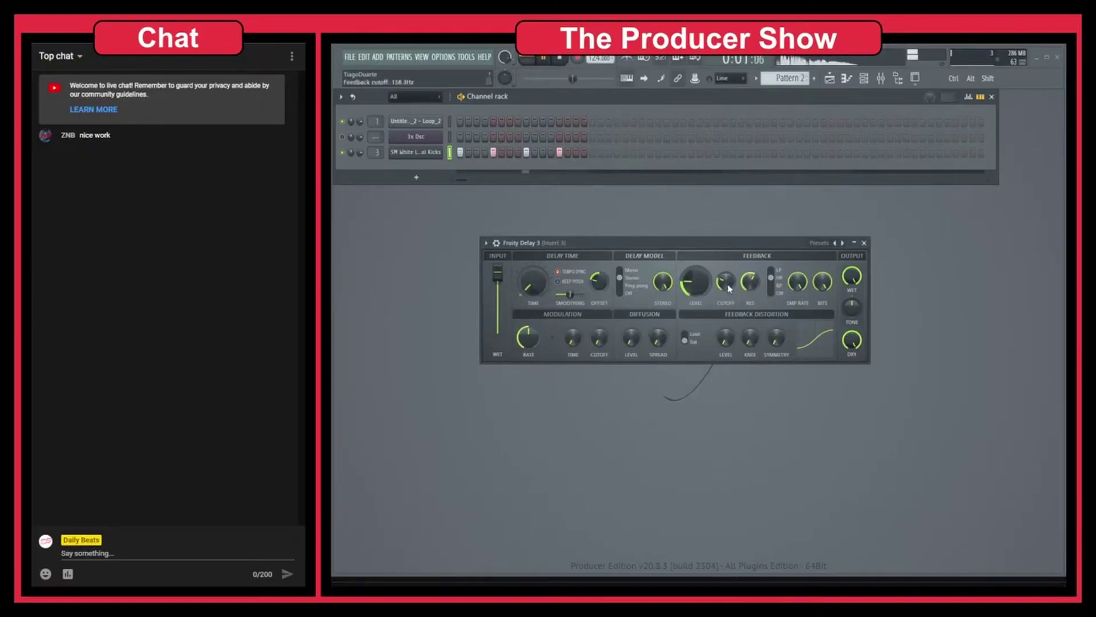
pyautogui.moveTo(729, 288)
pyautogui.mouseDown()
pyautogui.moveTo(746, 315)
pyautogui.moveTo(726, 280)
pyautogui.mouseUp()
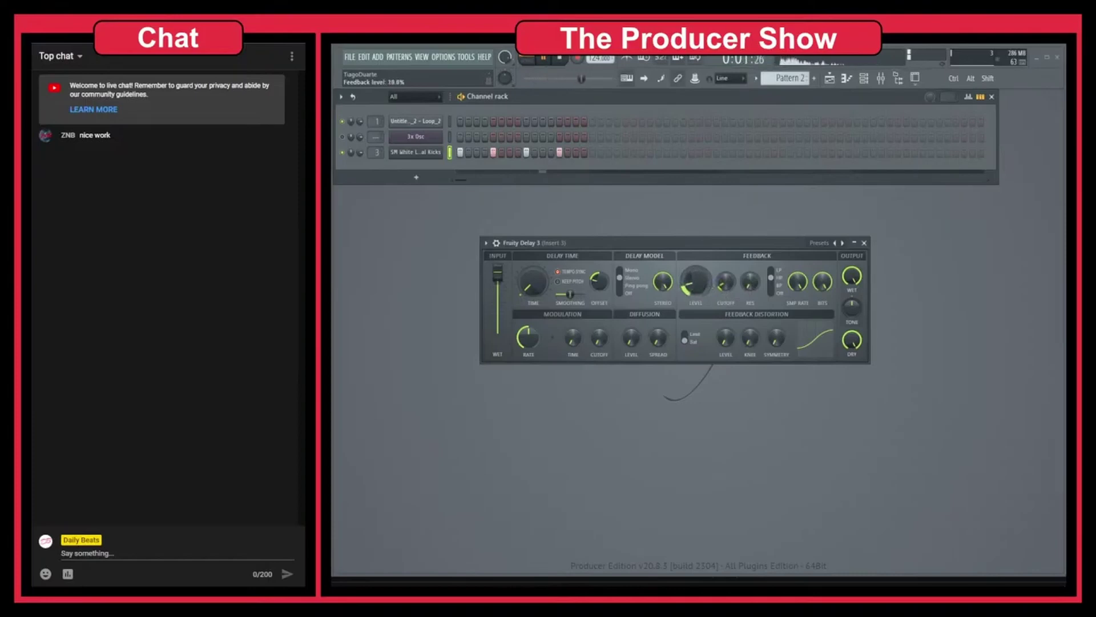
pyautogui.moveTo(695, 281); pyautogui.dragTo(695, 268)
pyautogui.click(619, 271)
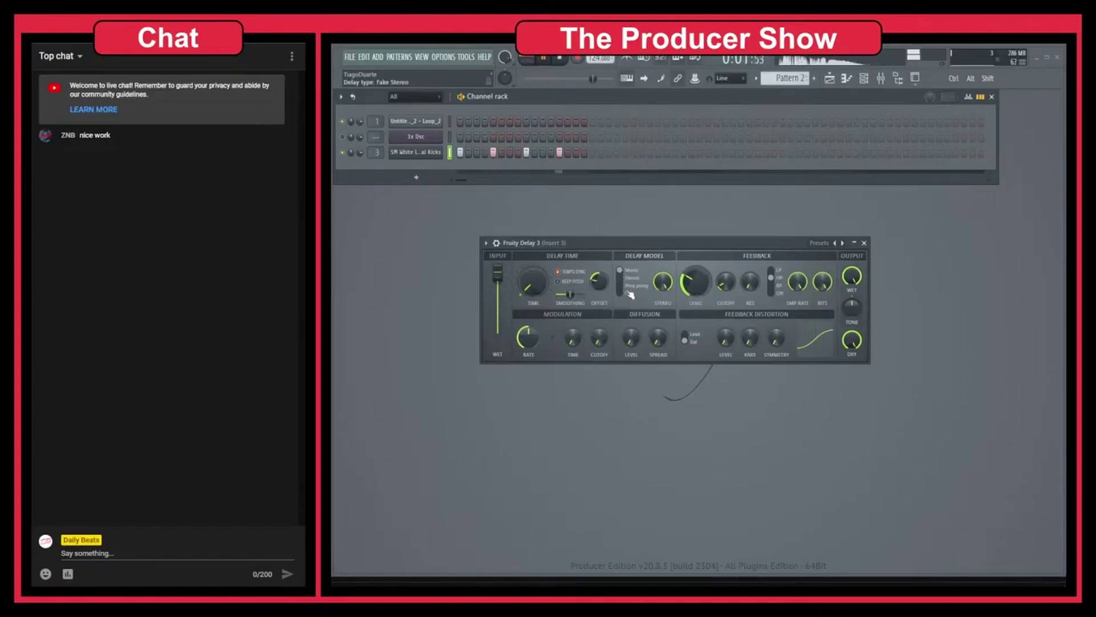
# Adjust the delay's R/L time offset to about 8.7%, switch the delay model to Ping pong and shift its pan off-centre.
pyautogui.moveTo(599, 279); pyautogui.dragTo(599, 266)
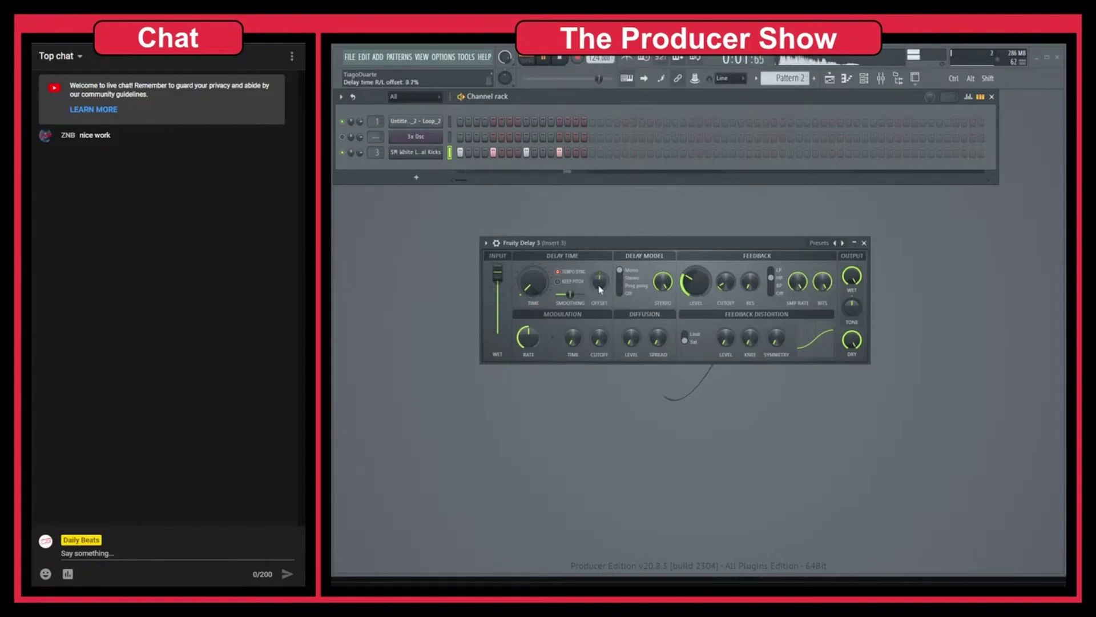
pyautogui.click(620, 285)
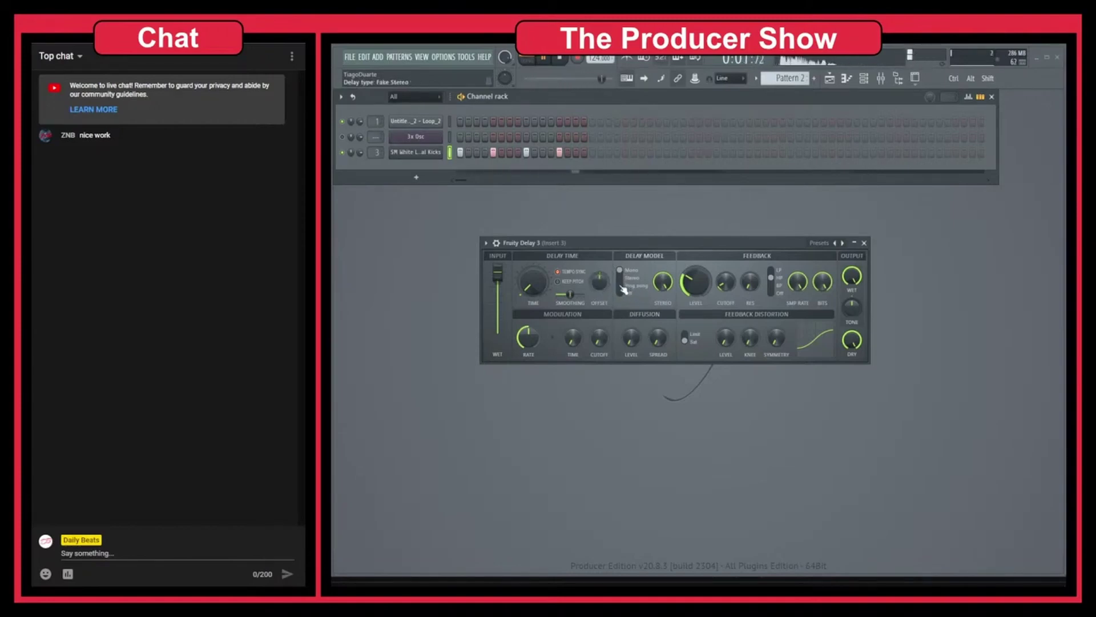
pyautogui.moveTo(600, 286)
pyautogui.mouseDown()
pyautogui.moveTo(599, 273)
pyautogui.moveTo(599, 287)
pyautogui.mouseUp()
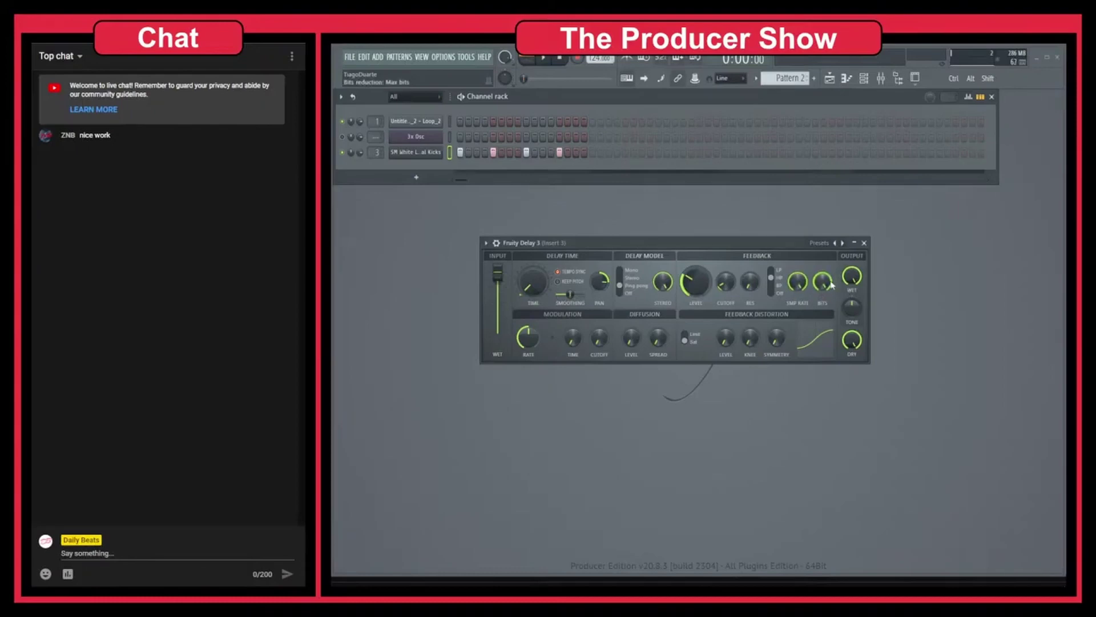
# Lower the feedback sample rate to about 2 kHz and reduce the feedback bits while the kick pattern plays.
pyautogui.moveTo(797, 288); pyautogui.dragTo(797, 314)
pyautogui.press('space')
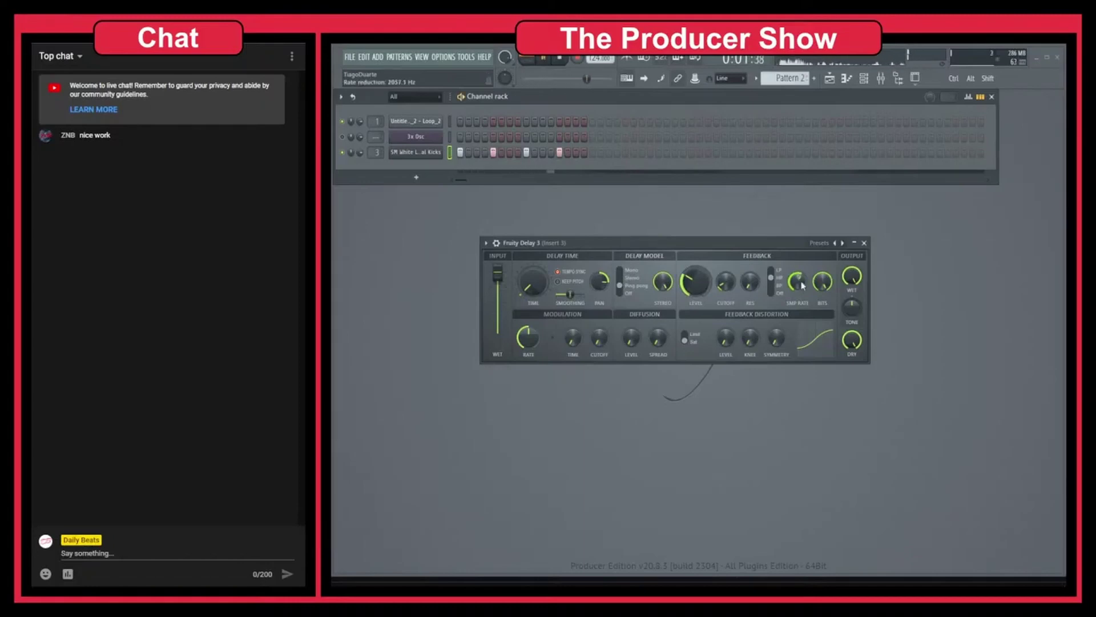
pyautogui.moveTo(818, 288)
pyautogui.mouseDown()
pyautogui.moveTo(817, 311)
pyautogui.moveTo(824, 285)
pyautogui.mouseUp()
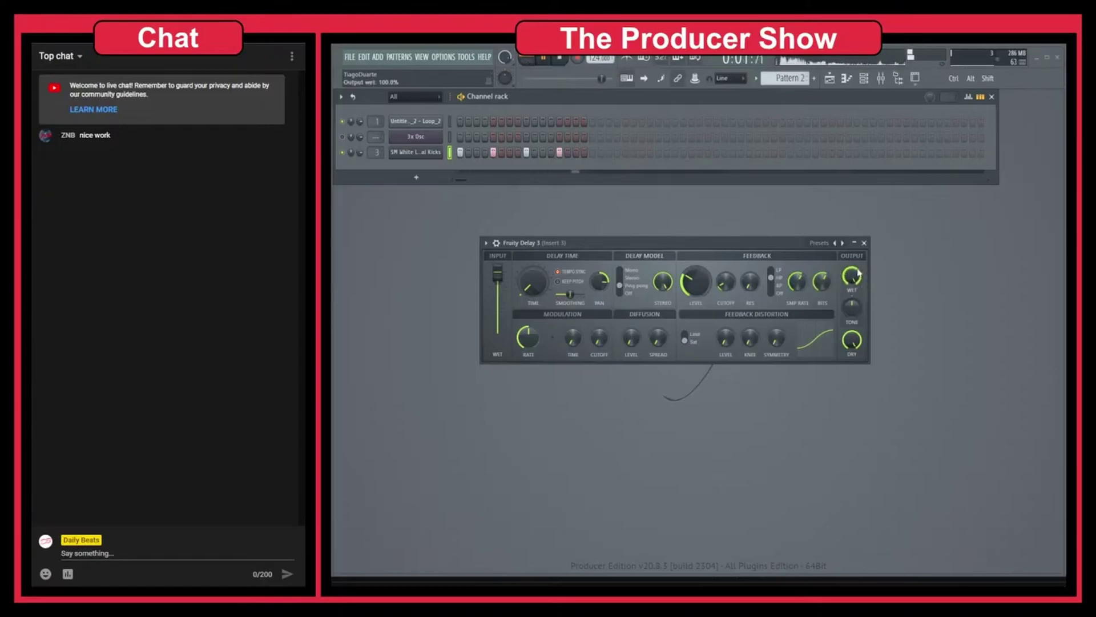
# Turn the output wet level down, bring it partway back up while the beat plays, and stop playback.
pyautogui.moveTo(853, 278); pyautogui.dragTo(853, 337)
pyautogui.moveTo(852, 275); pyautogui.dragTo(851, 252)
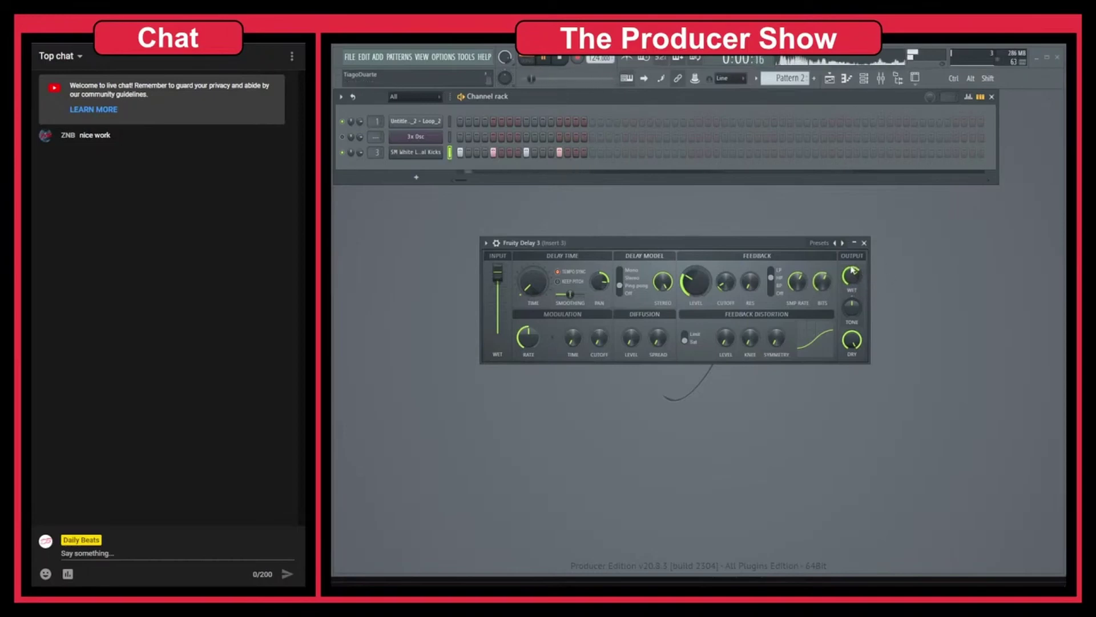
pyautogui.press('space')
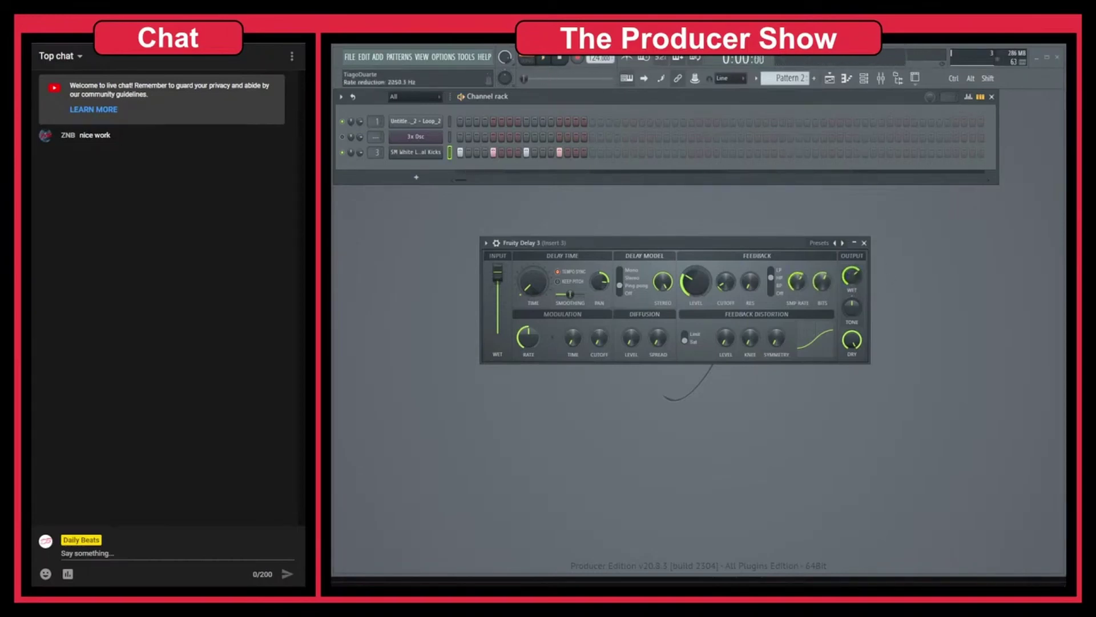